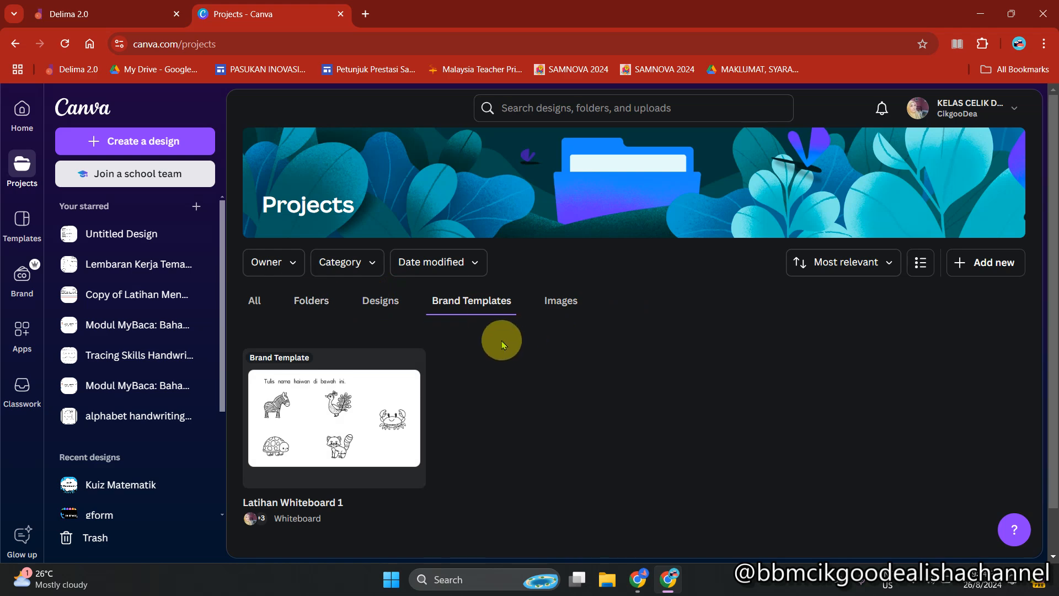
Show the folders among the saved Canva projects
scroll(514, 350, "down", 1)
left_click(310, 252)
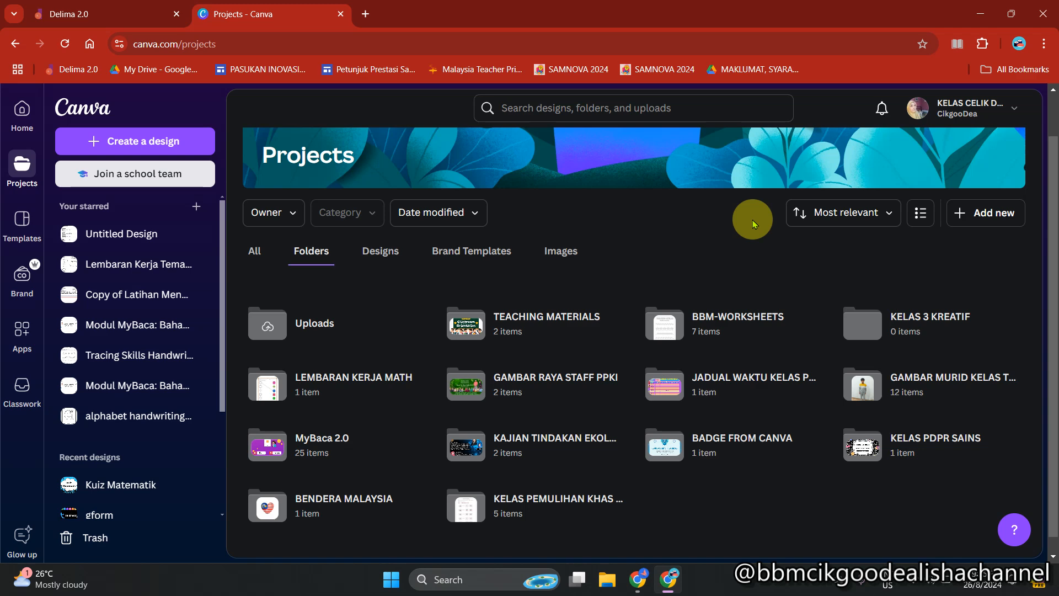
Switch to the DELIMa portal and open the Canva home page from the Ruang Pengajaran Saya apps
left_click(72, 14)
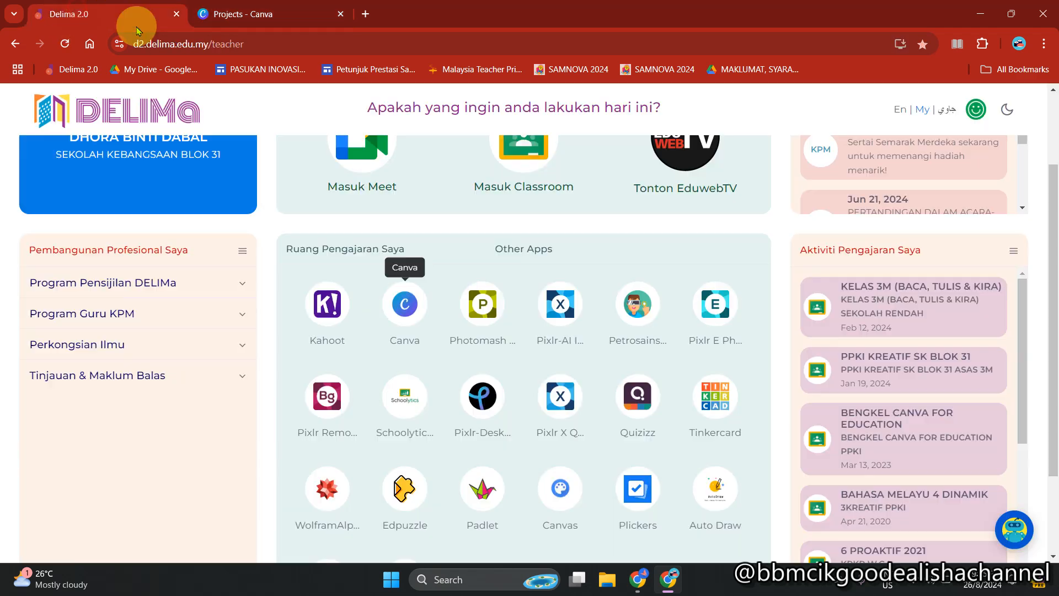
left_click(404, 304)
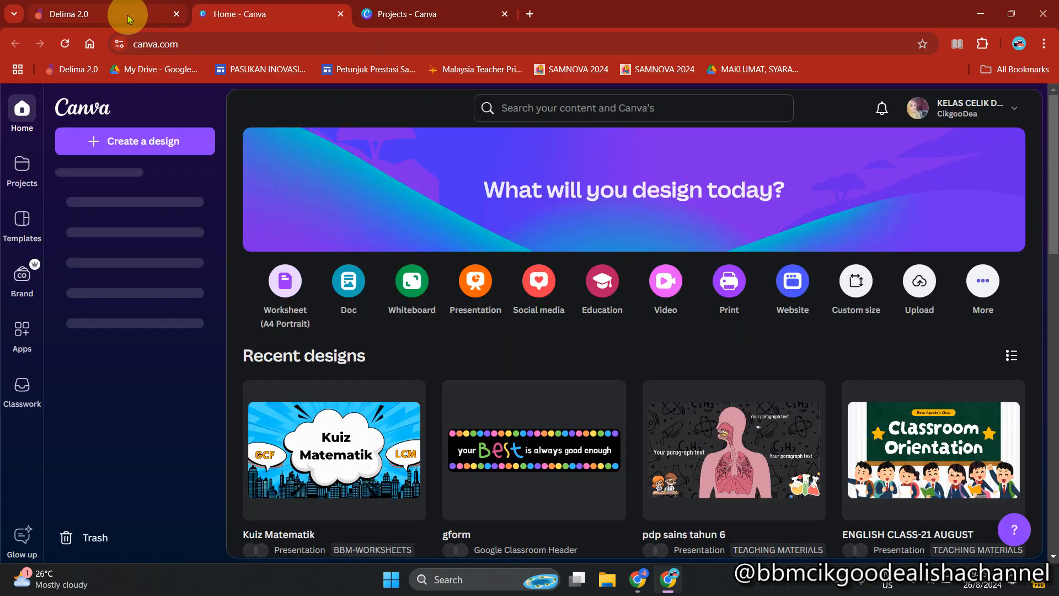
left_click(126, 20)
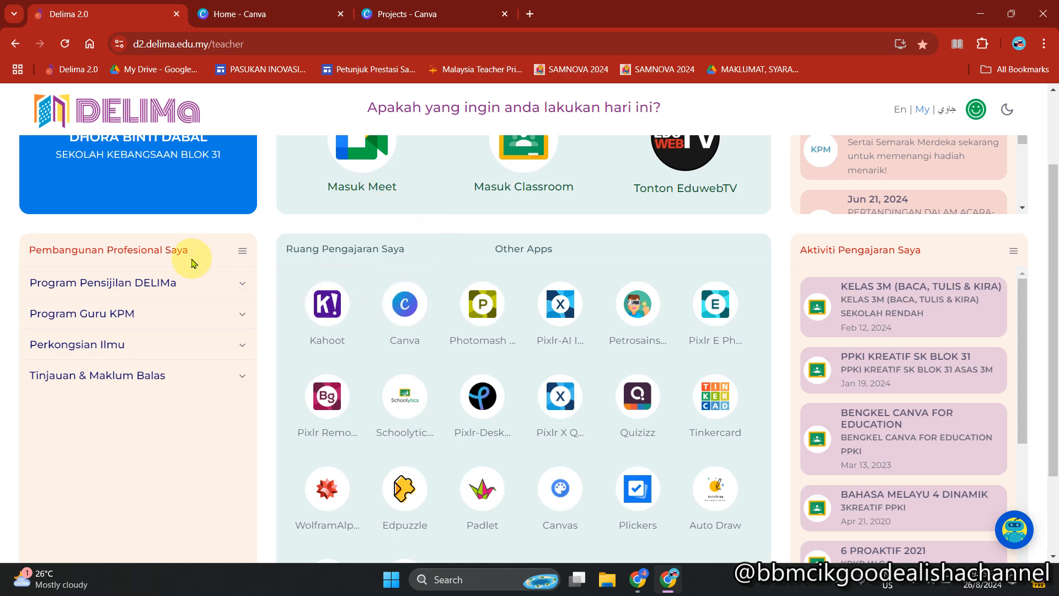
scroll(194, 262, "up", 3)
left_click(296, 13)
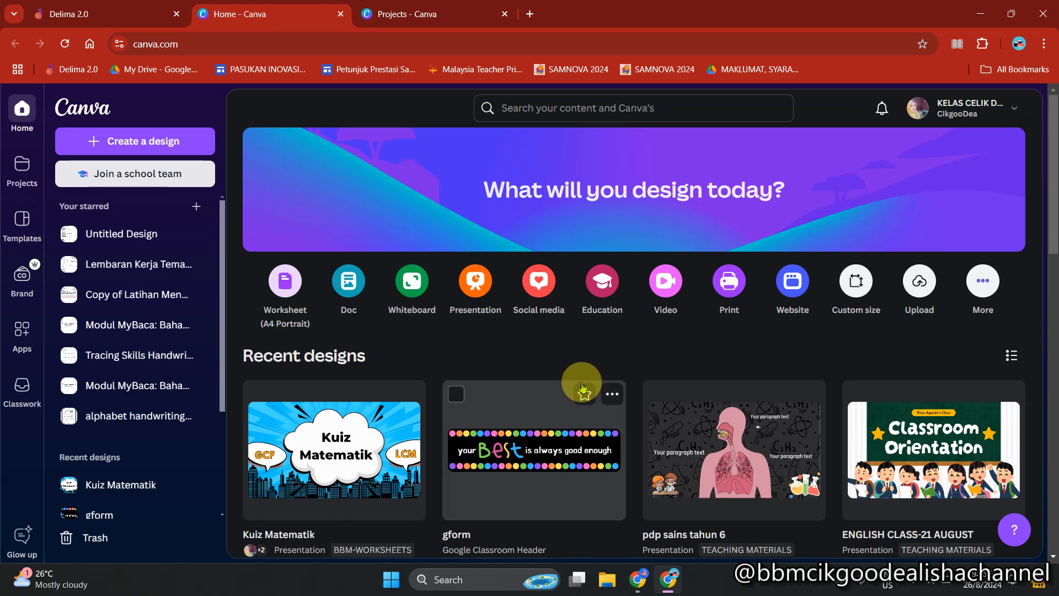
Look over the recent designs and create a new blank presentation from the home page
scroll(572, 390, "down", 5)
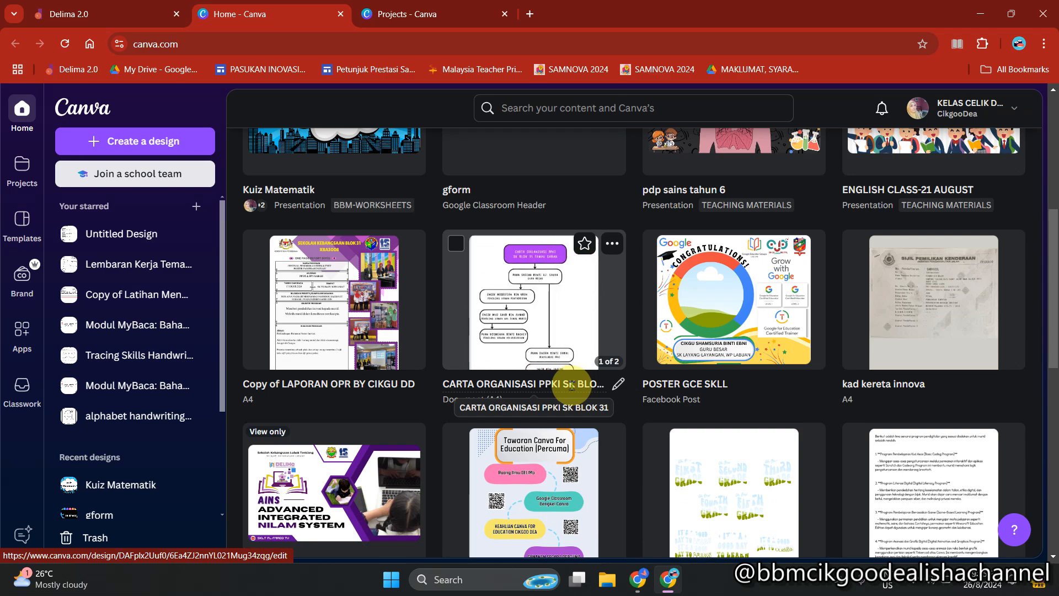
scroll(574, 387, "up", 5)
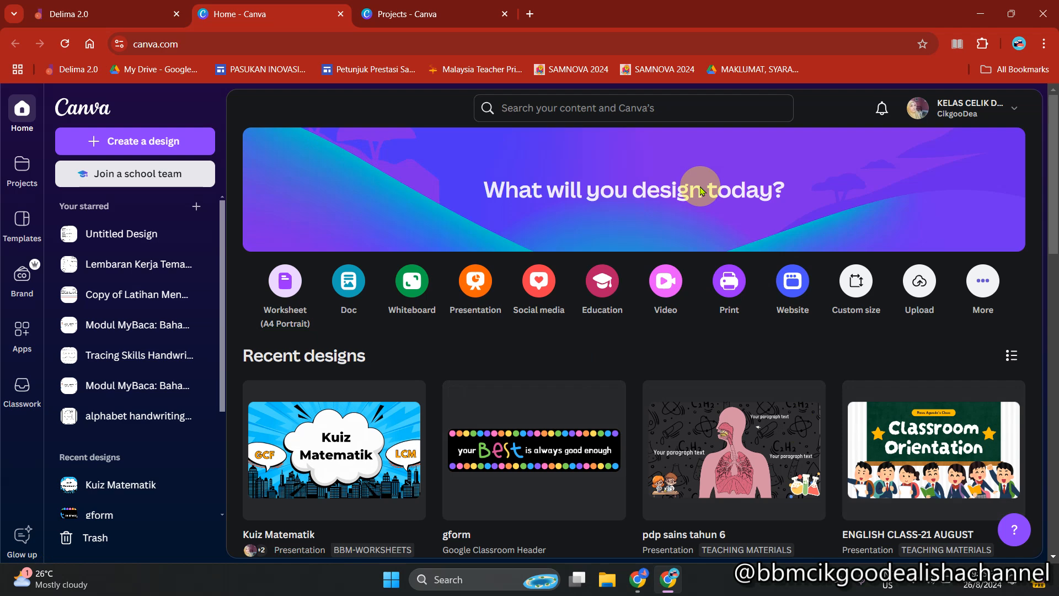
left_click(470, 279)
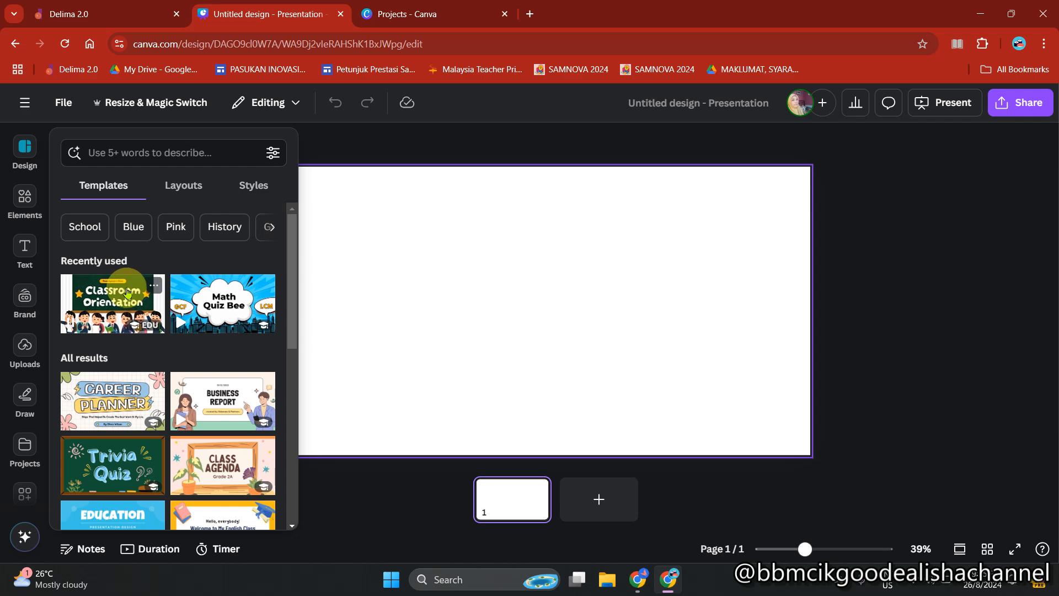
Apply the cover page of the Blue Green Colorful Daycare Center Presentation template to page 1
scroll(135, 304, "down", 2)
scroll(176, 292, "down", 4)
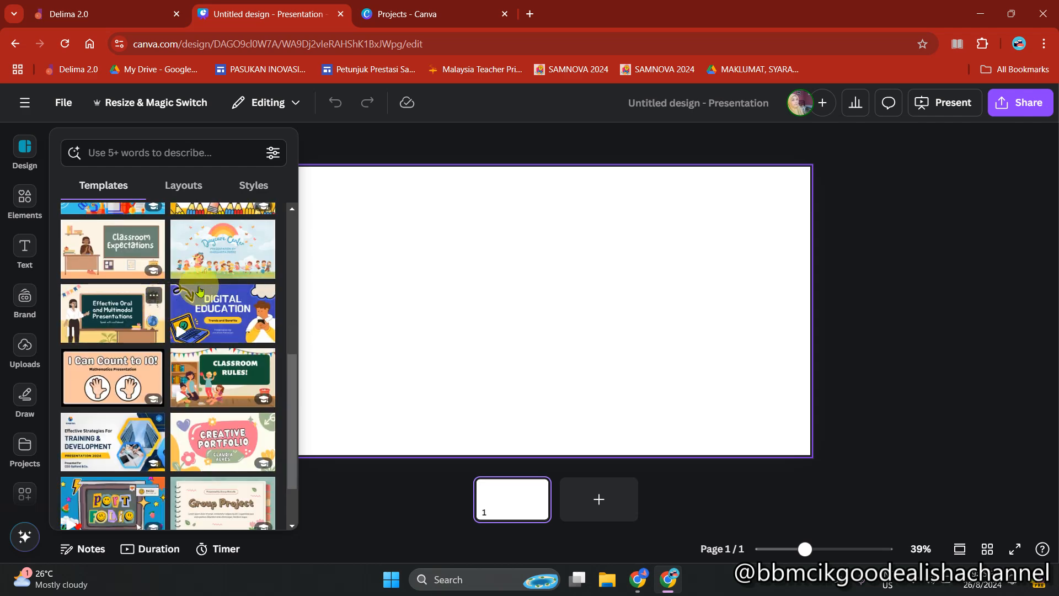
left_click(215, 265)
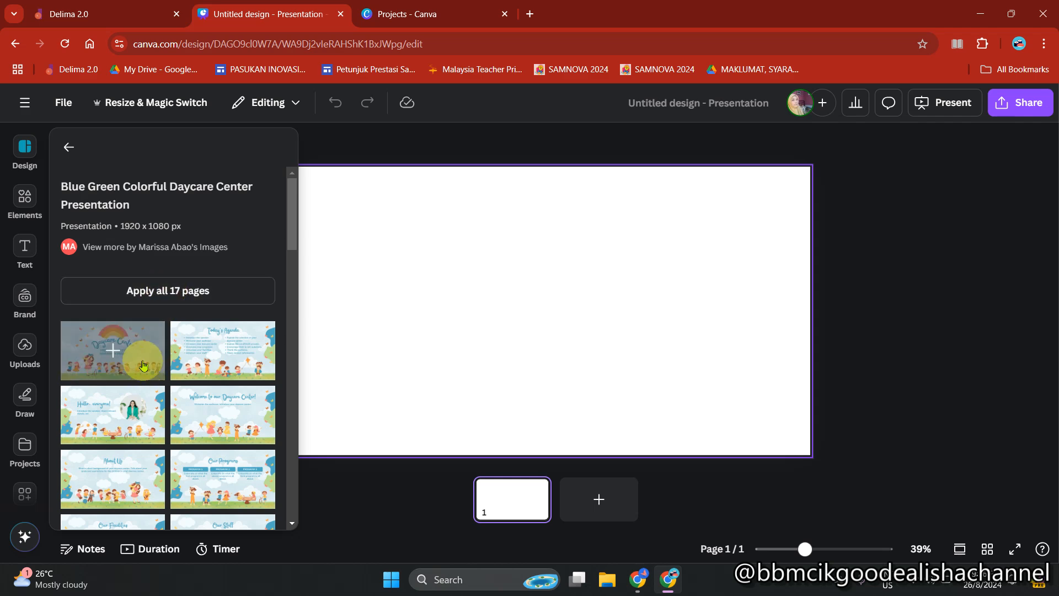
left_click(116, 356)
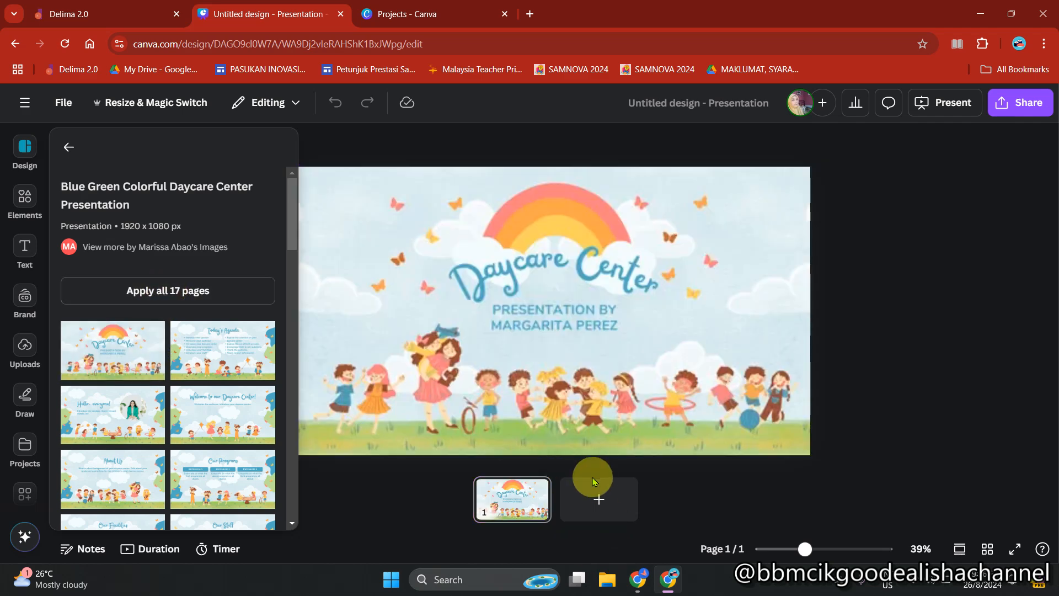
Add a second page and apply the template's "Welcome to our Daycare Center!" page to it
left_click(599, 503)
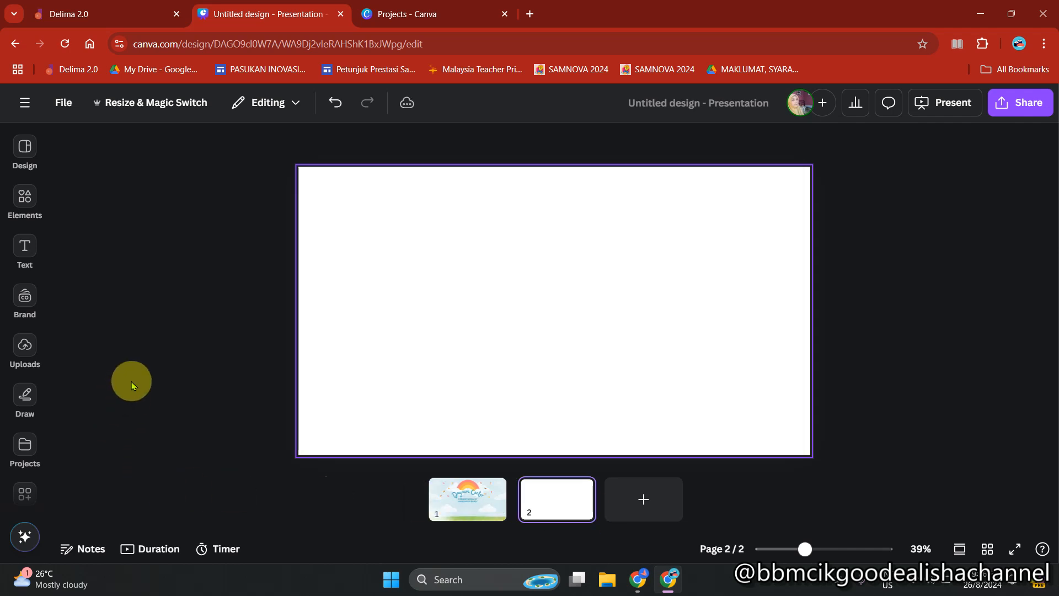
left_click(25, 243)
left_click(22, 193)
left_click(24, 146)
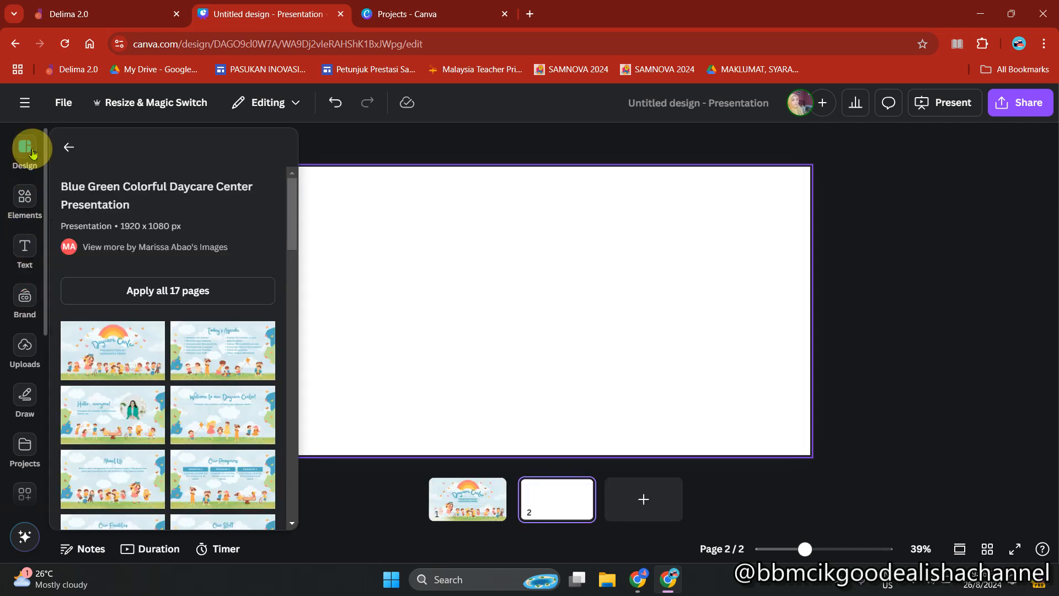
left_click(223, 417)
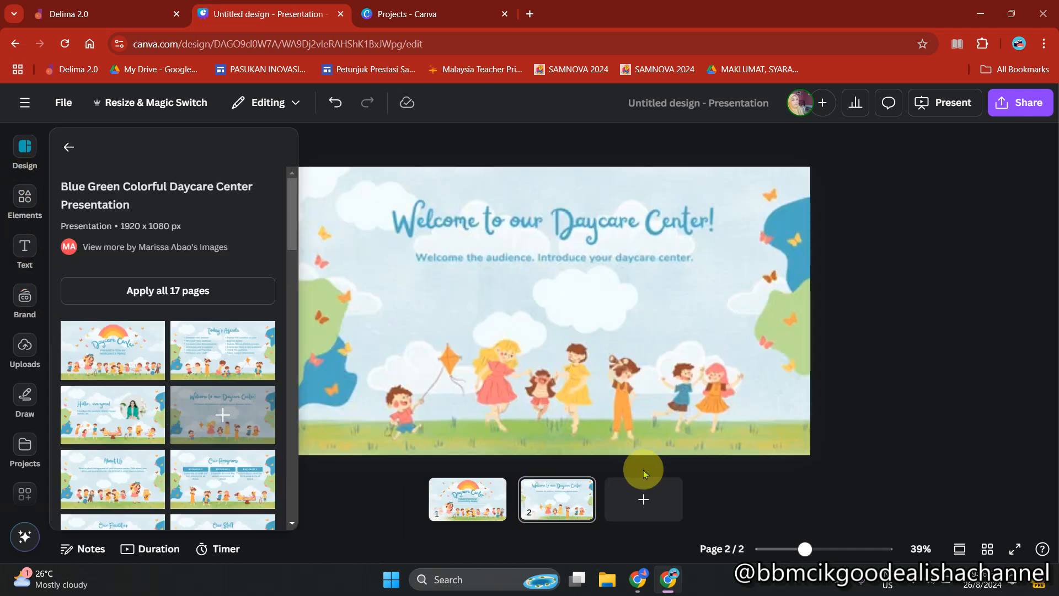
Add pages 3 and 4 and apply the template's Contact Details page to page 4
left_click(640, 491)
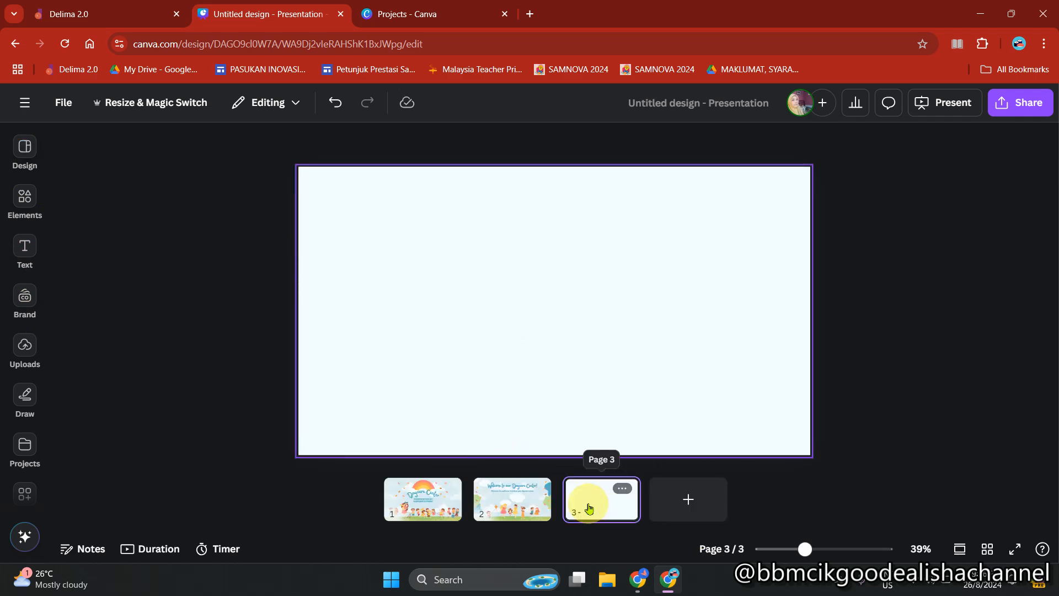
left_click(688, 507)
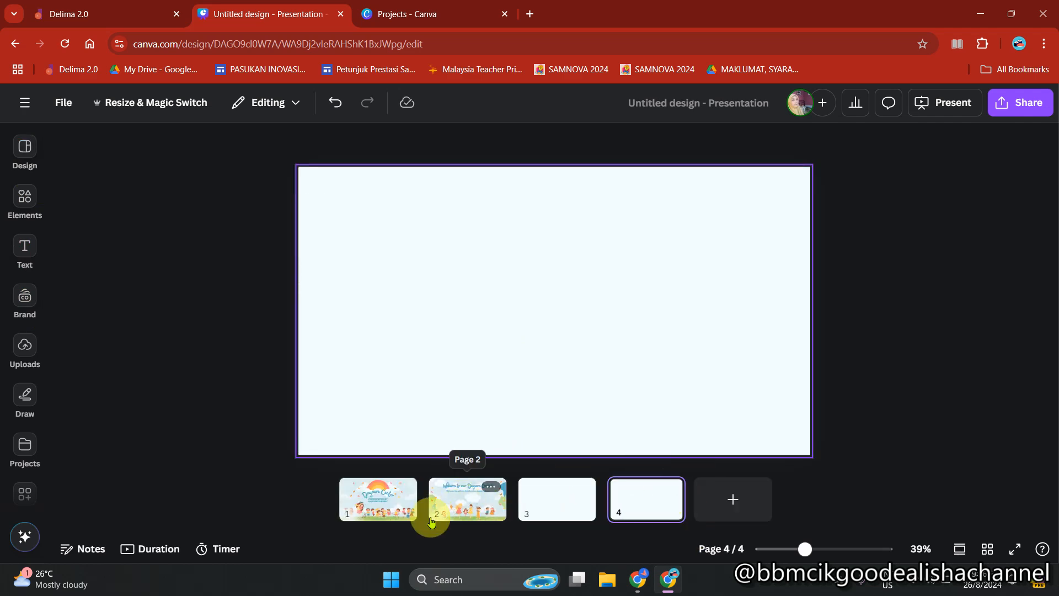
left_click(24, 198)
left_click(24, 154)
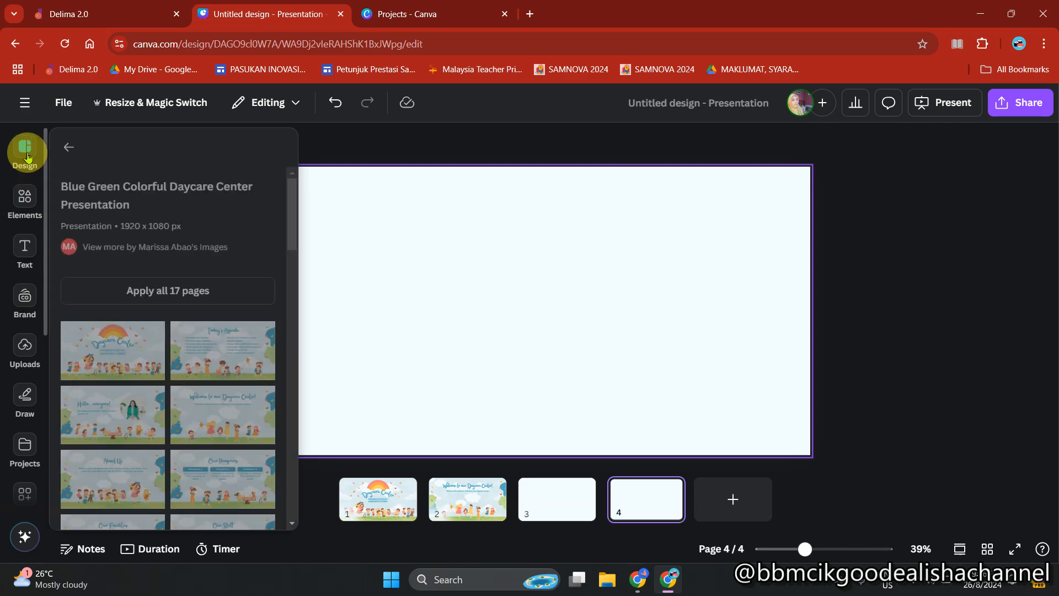
scroll(165, 492, "down", 5)
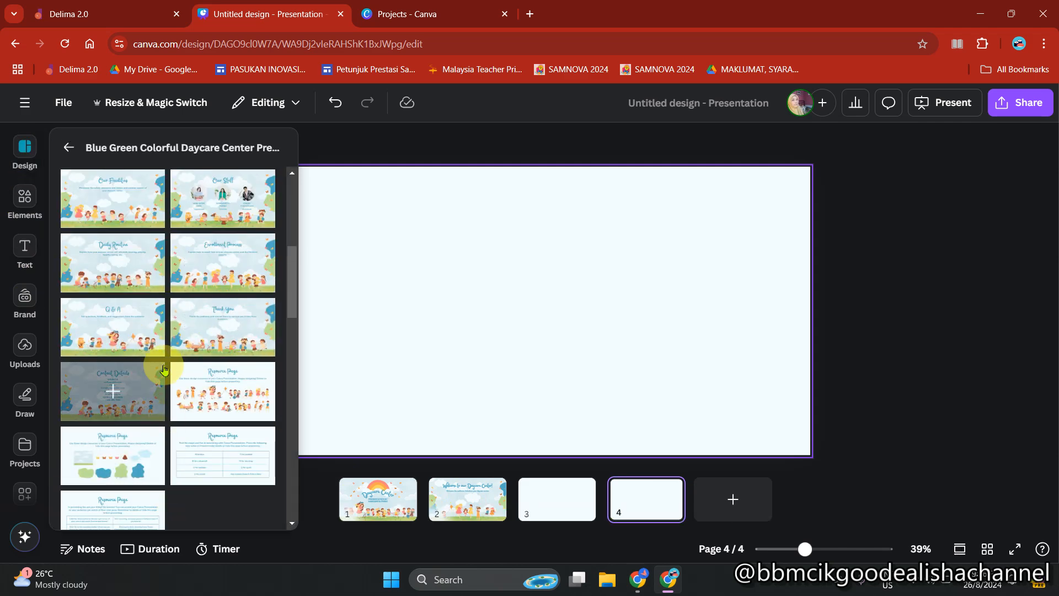
left_click(116, 391)
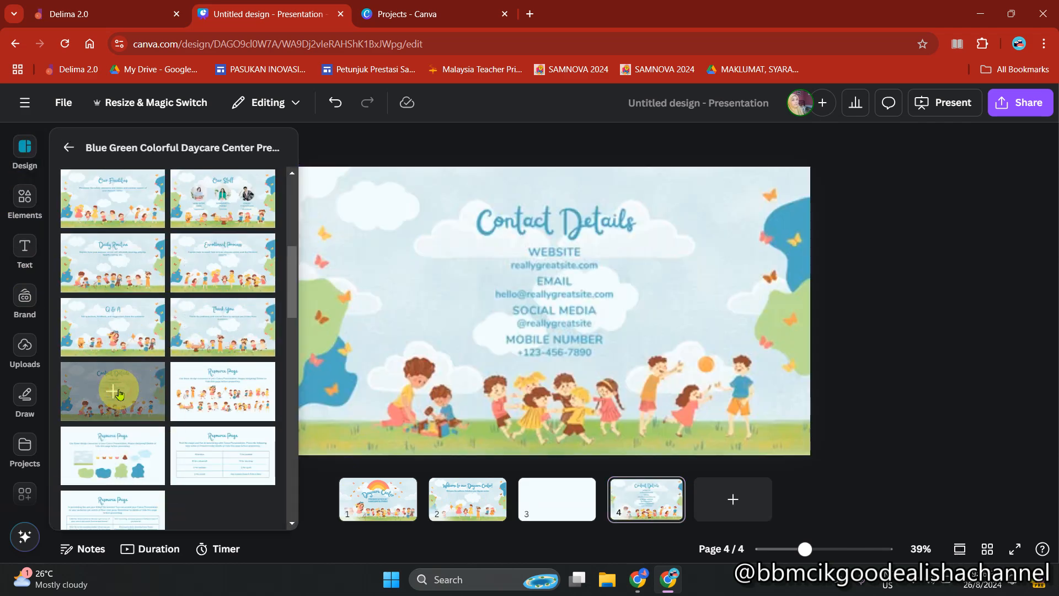
Apply the template's Thank You page to the blank page 3
left_click(540, 500)
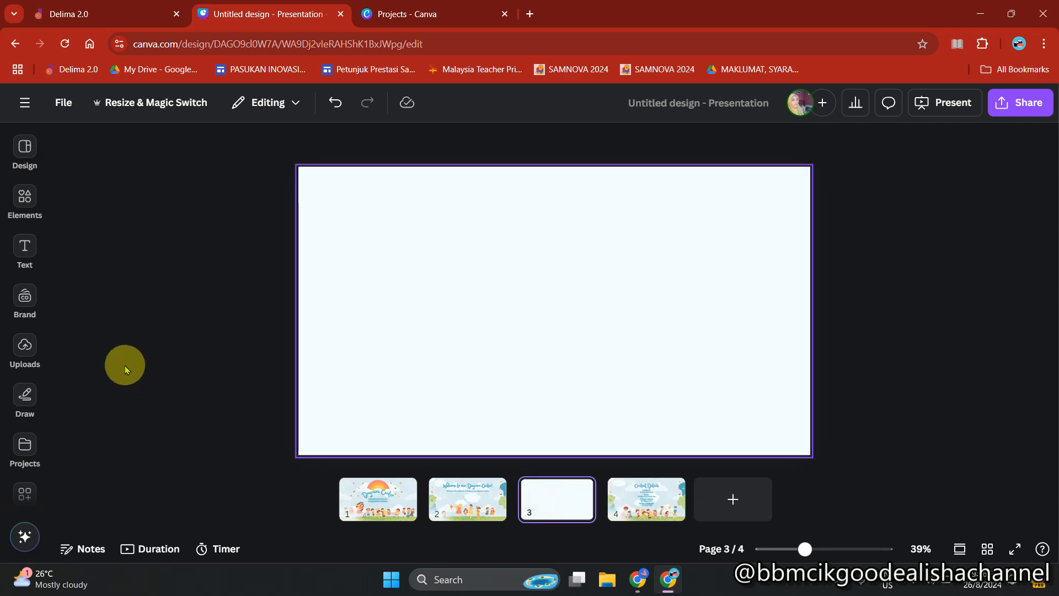
left_click(27, 149)
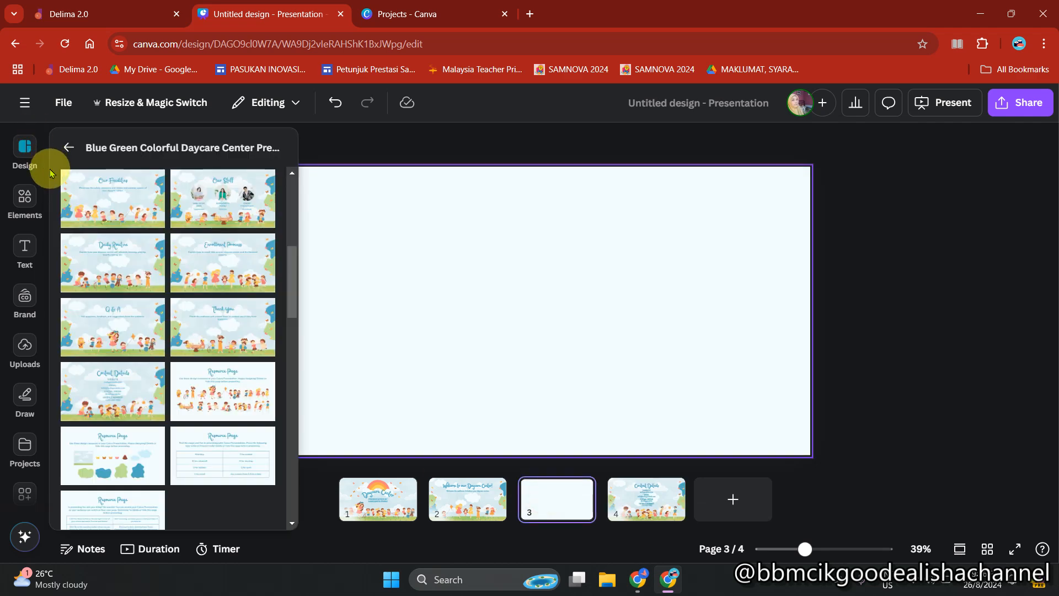
left_click(210, 334)
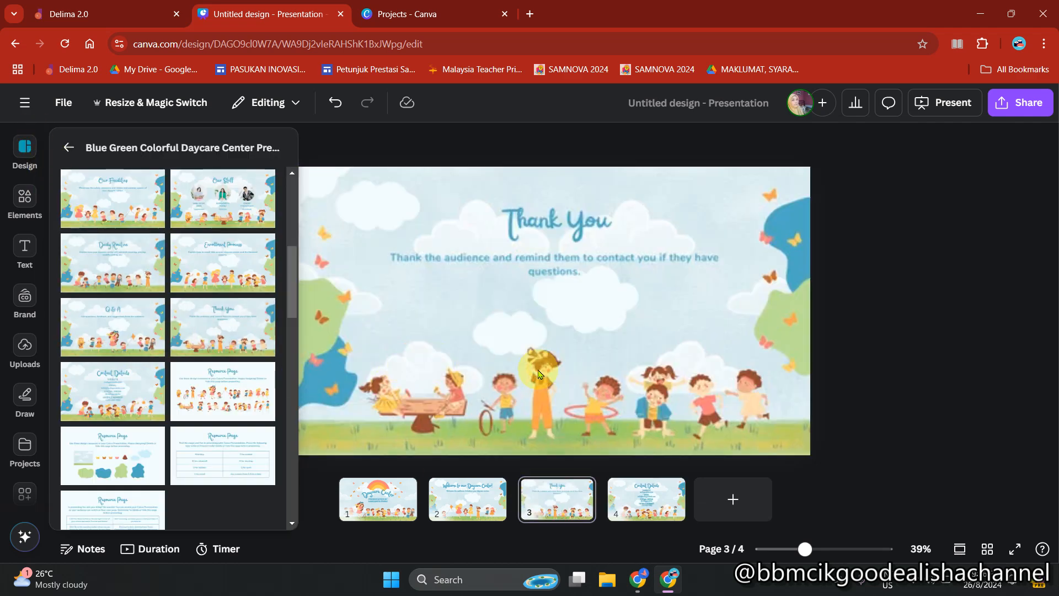
left_click(861, 349)
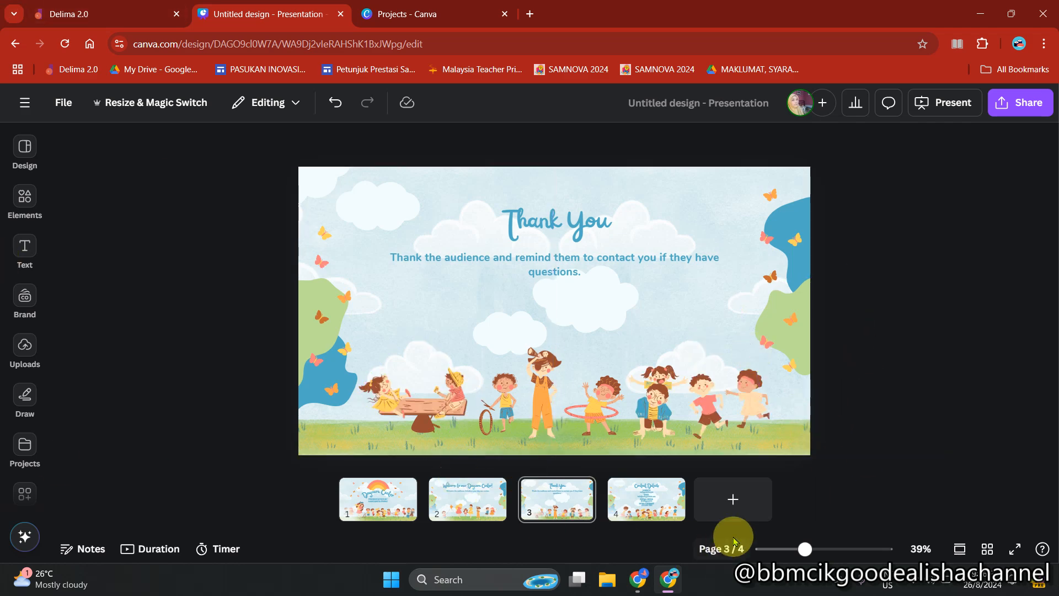
Replace the "Daycare Center" title on page 1 with "Kelas Membaca"
mouse_move(805, 549)
left_mouse_down()
mouse_move(780, 549)
mouse_move(807, 549)
left_mouse_up()
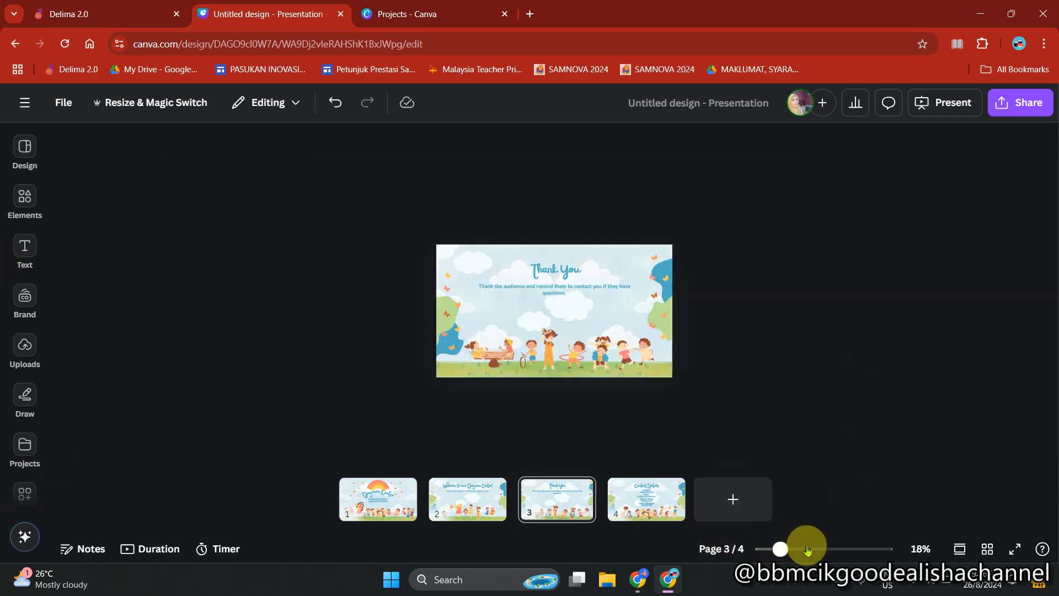
left_click(378, 500)
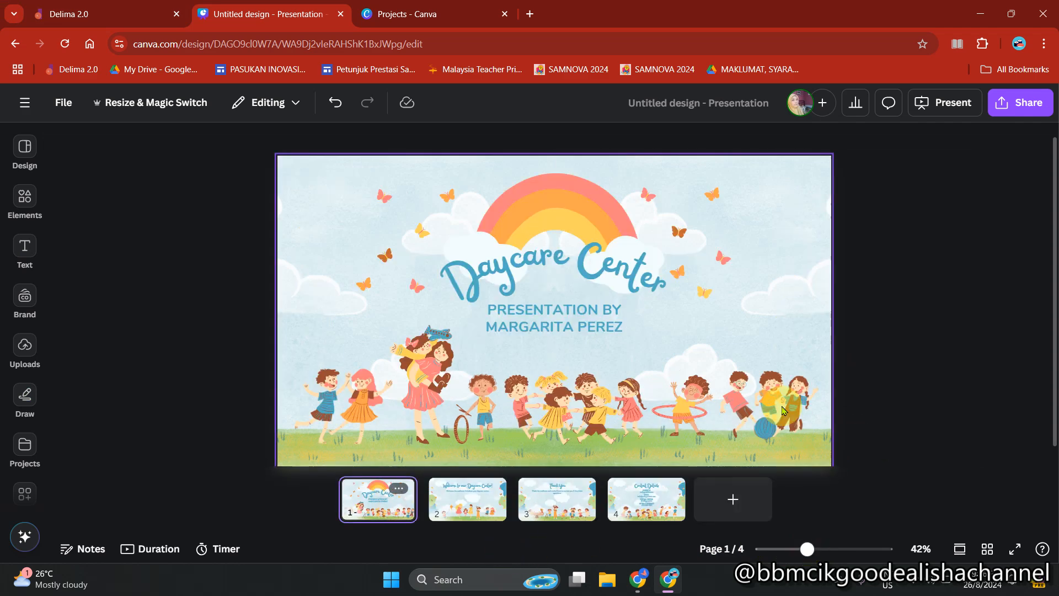
double_click(632, 301)
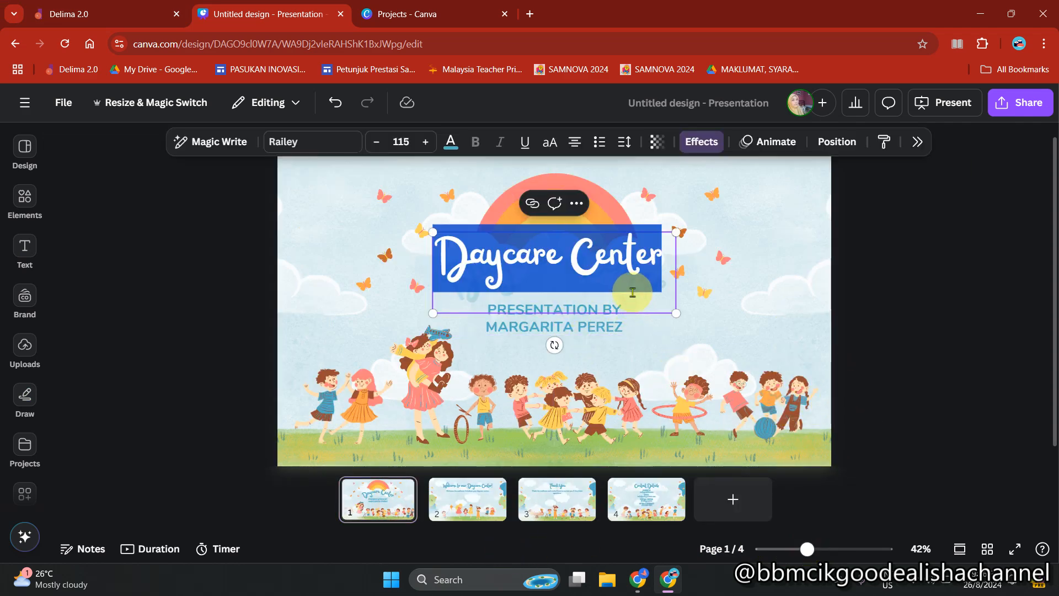
type("Ke")
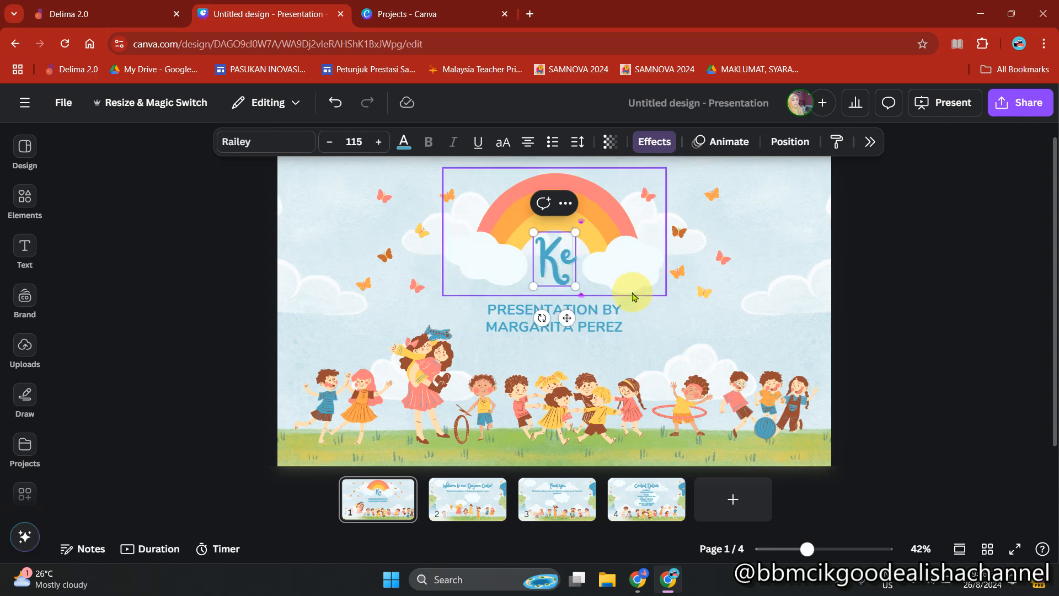
type("las Membaca")
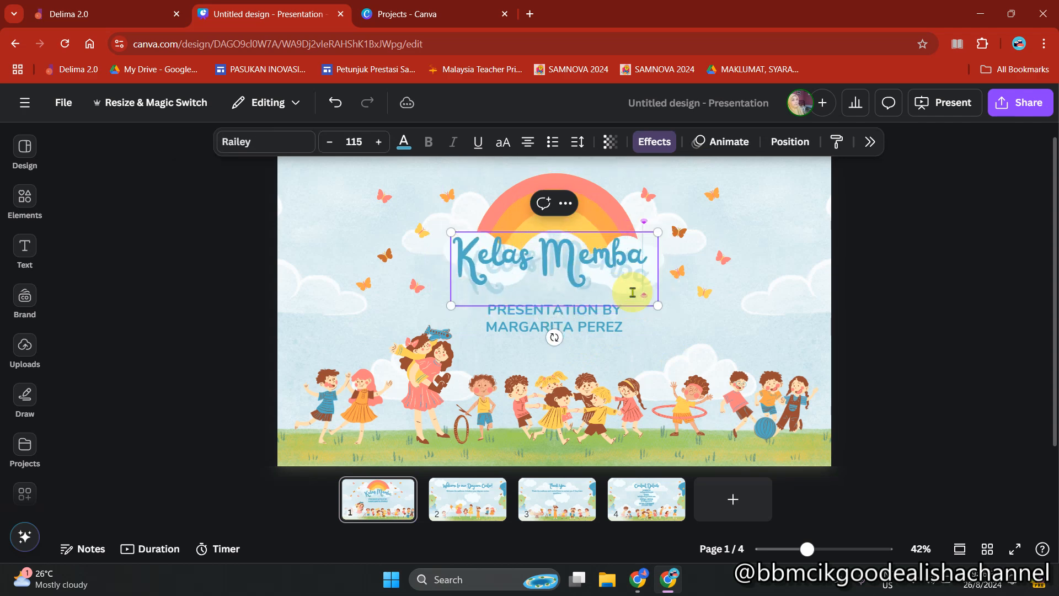
Replace the presenter line under the page 1 title with "DARIPADA" followed by the teacher's name
left_click(637, 334)
double_click(637, 331)
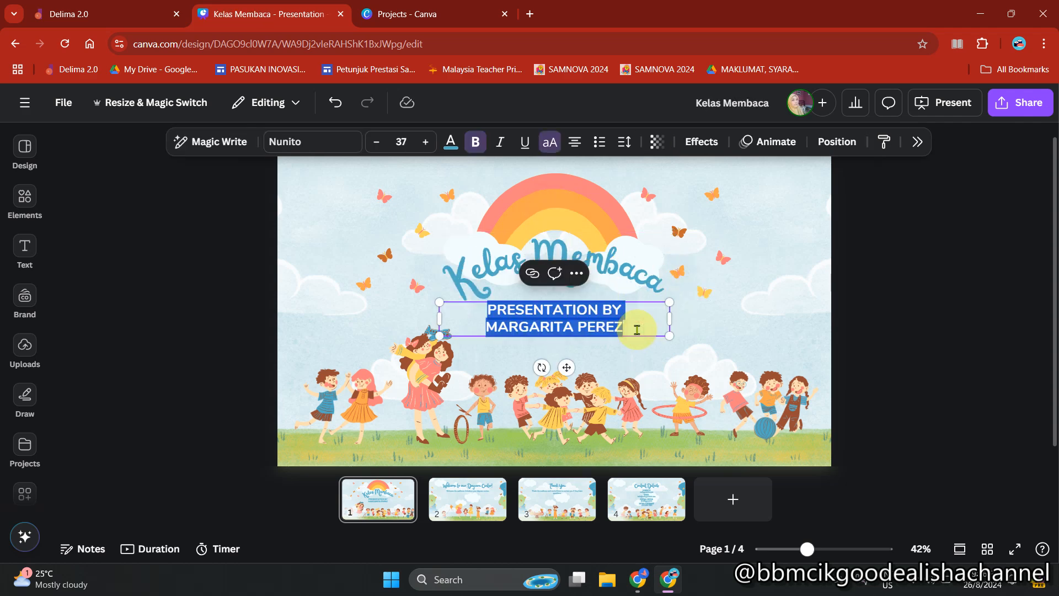
type("DARIPADA CIKGU DEA")
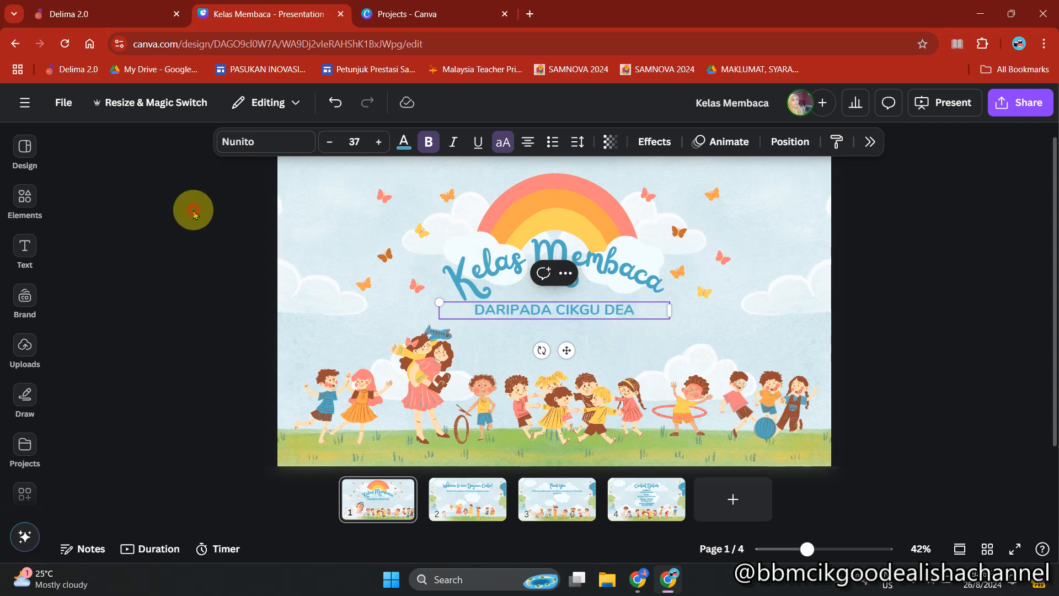
left_click(194, 212)
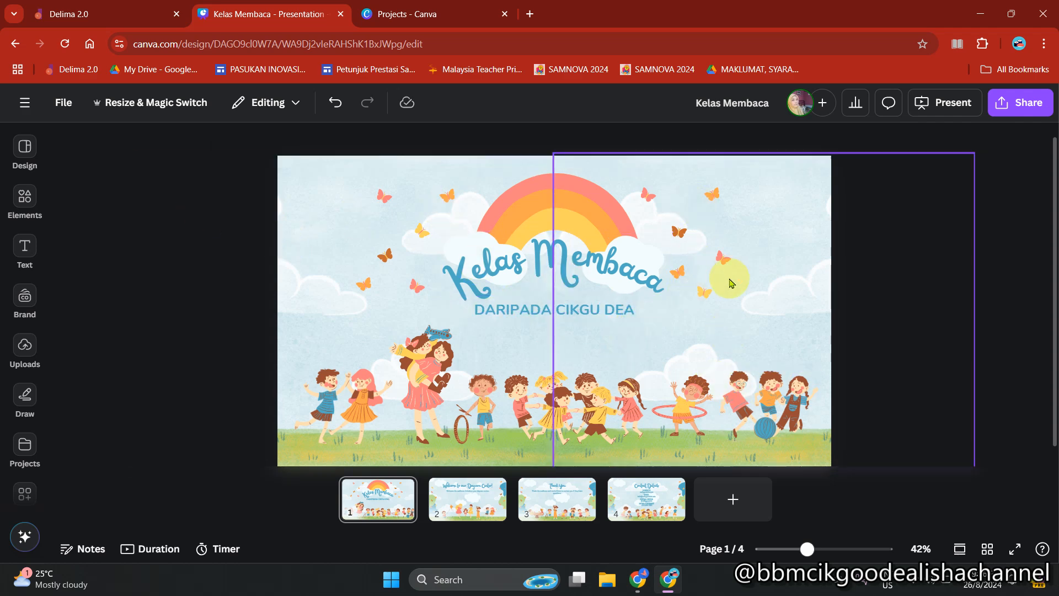
Replace the "Welcome to our Daycare Center!" heading on page 2 with "Jom Membaca"
scroll(565, 367, "down", 2)
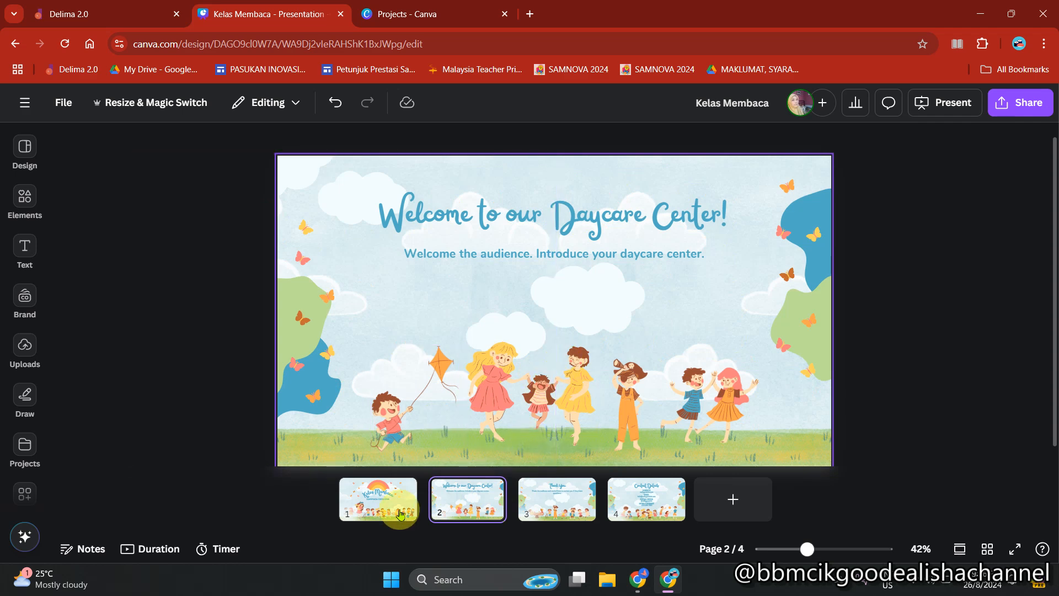
left_click(705, 215)
left_click(706, 215)
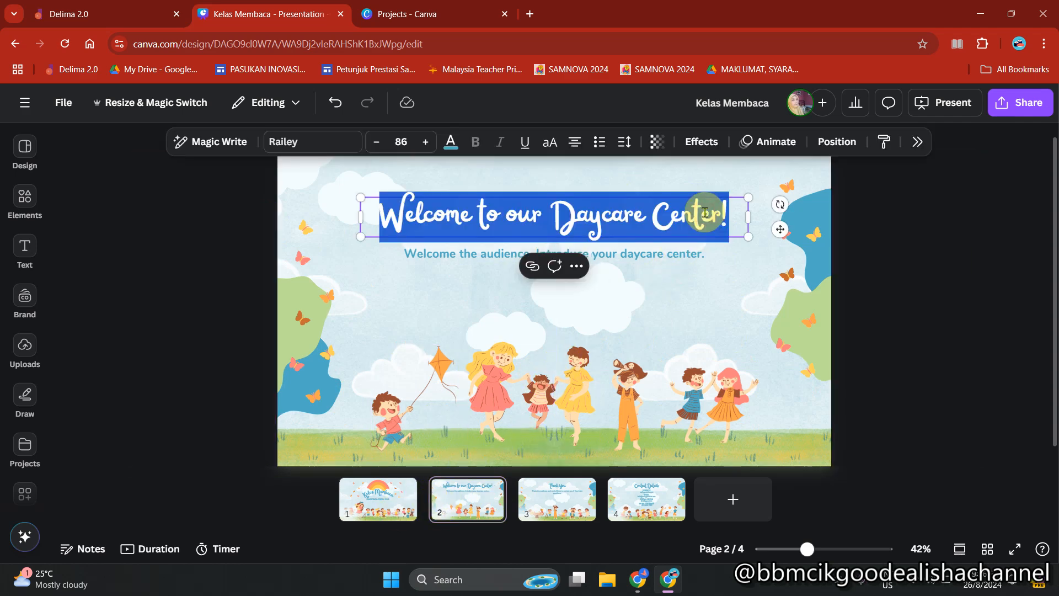
type("Jo")
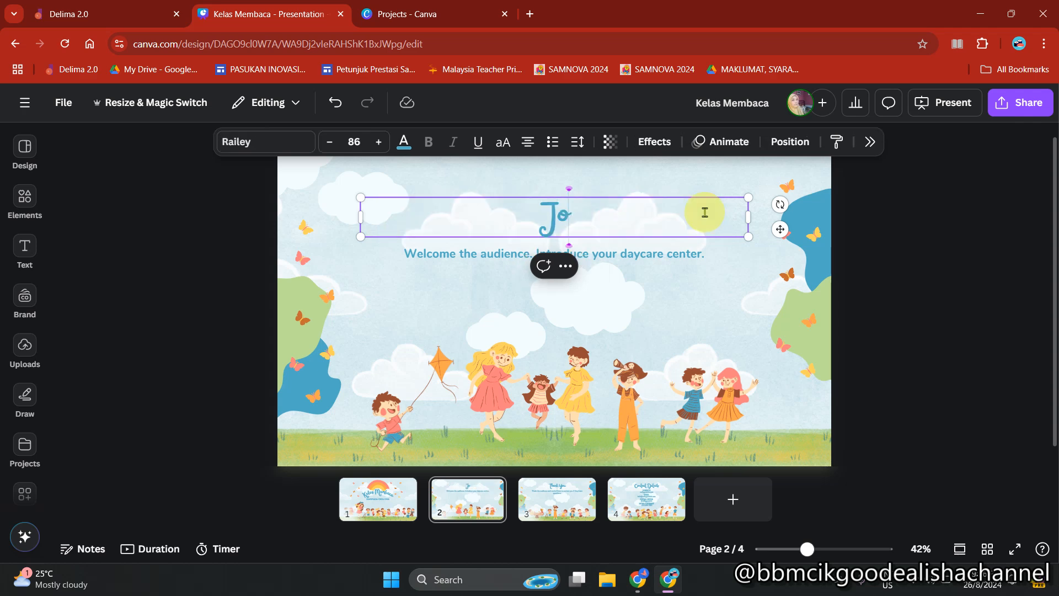
type("m Membaca")
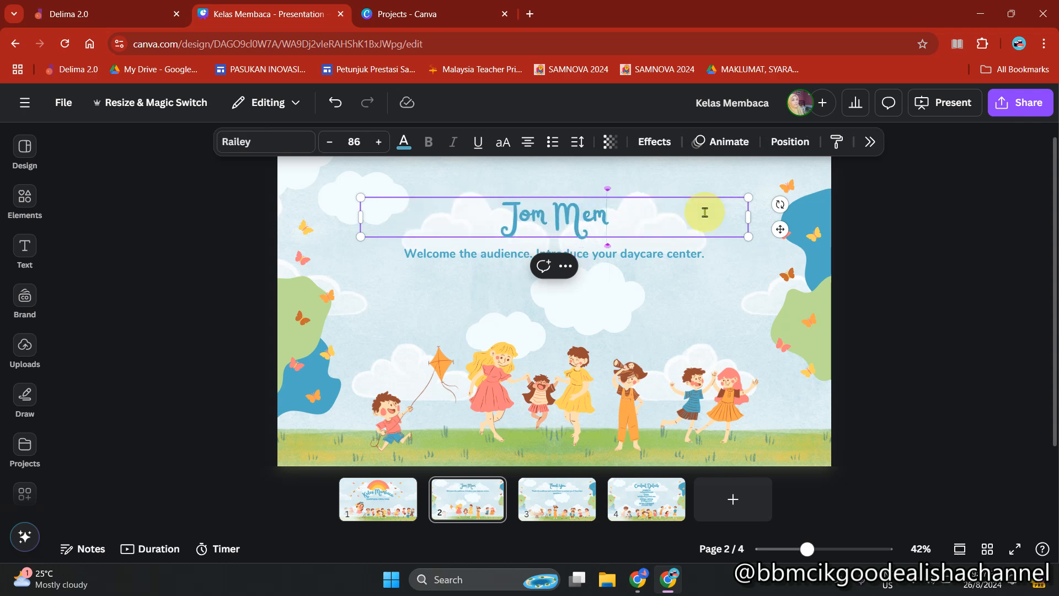
left_click(955, 236)
left_click(673, 265)
left_click(682, 264)
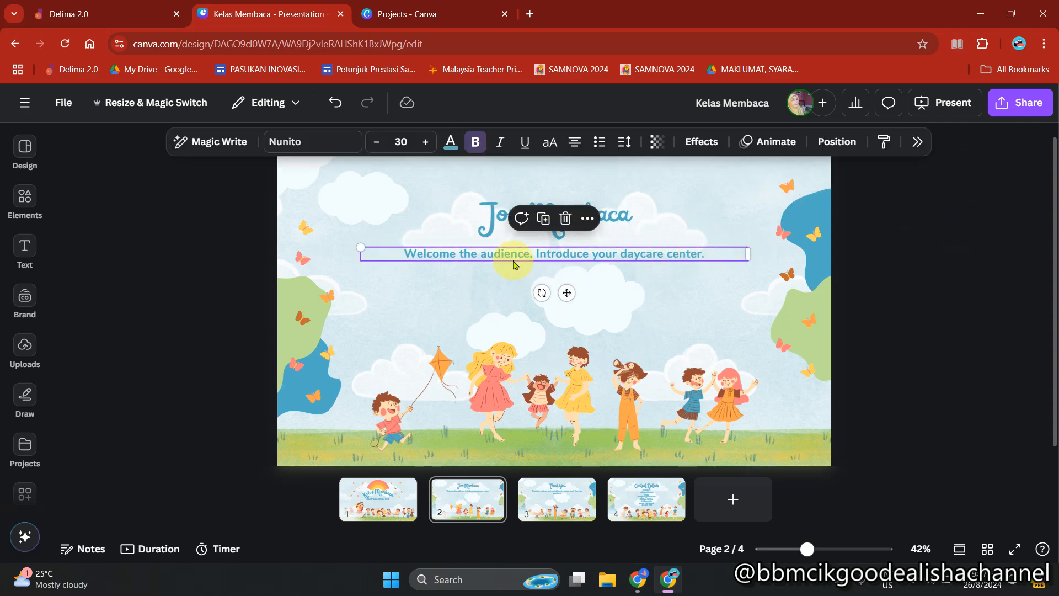
left_click(879, 293)
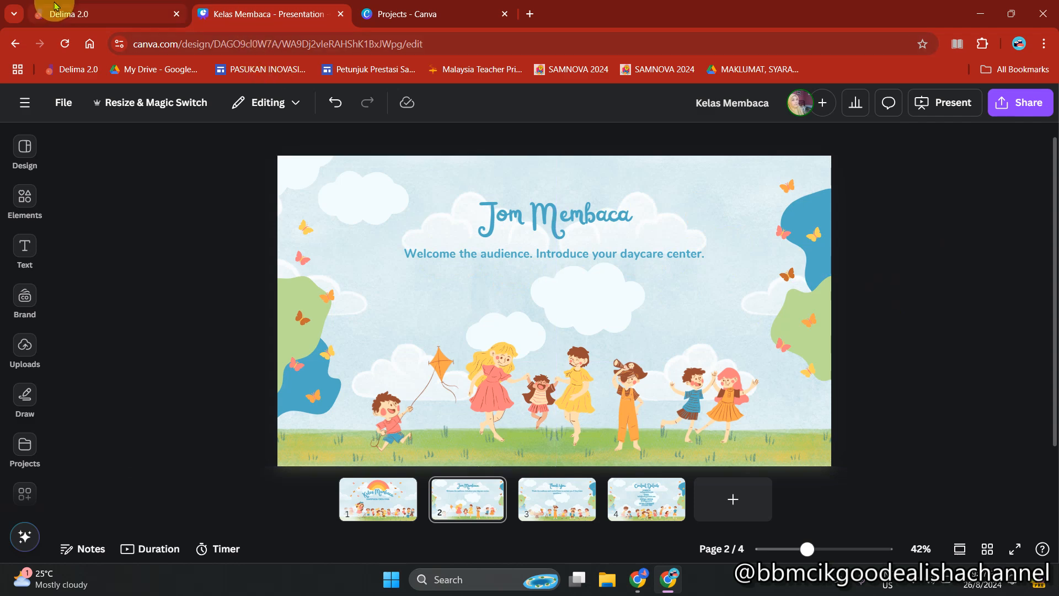
Switch to the DELIMa portal and open Chat GPT from the AI Tools collection
left_click(57, 12)
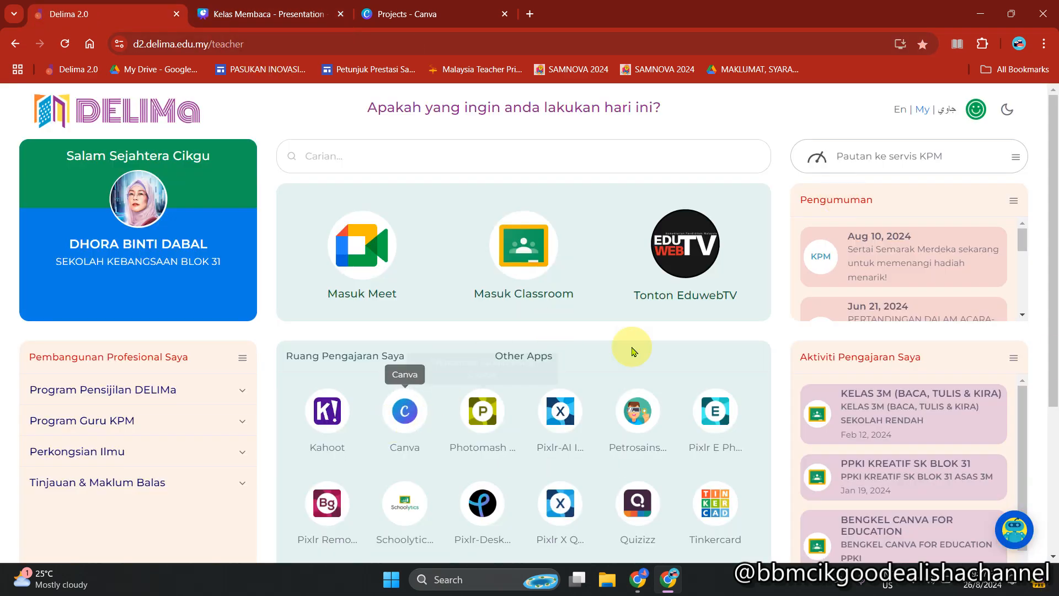
scroll(630, 363, "down", 3)
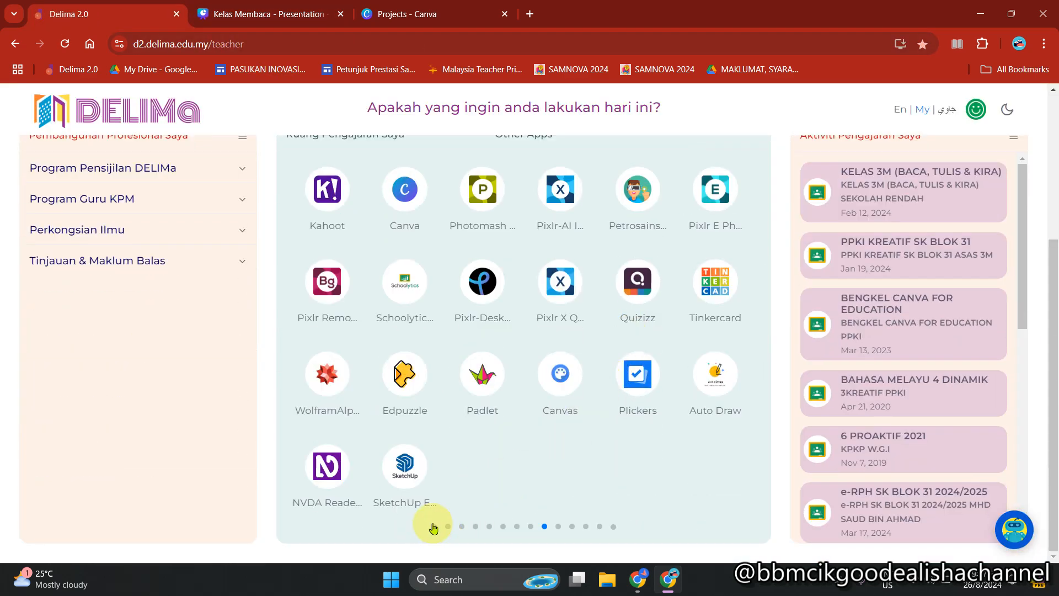
left_click(434, 527)
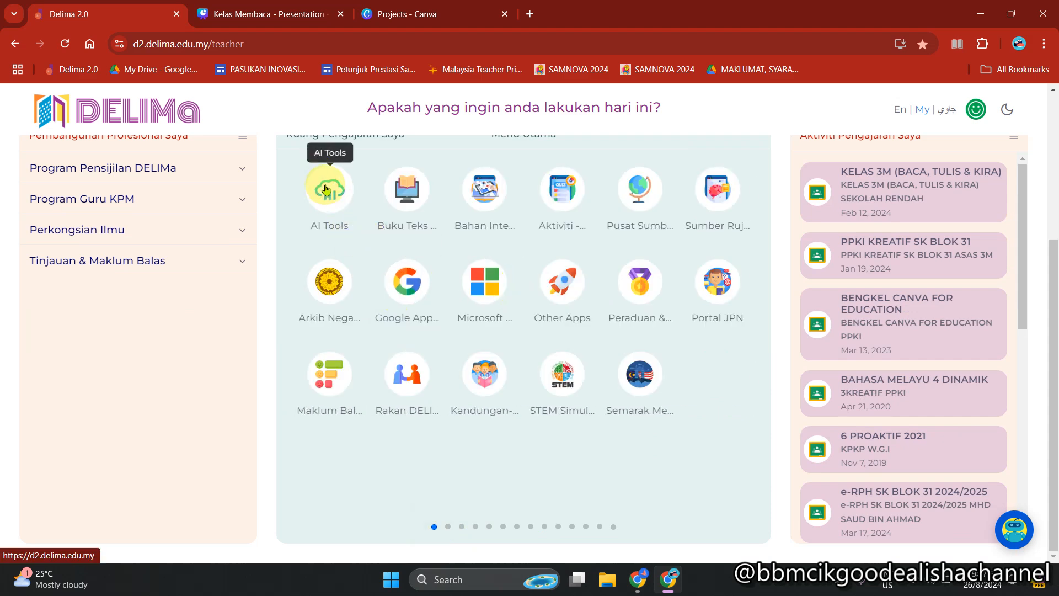
left_click(329, 197)
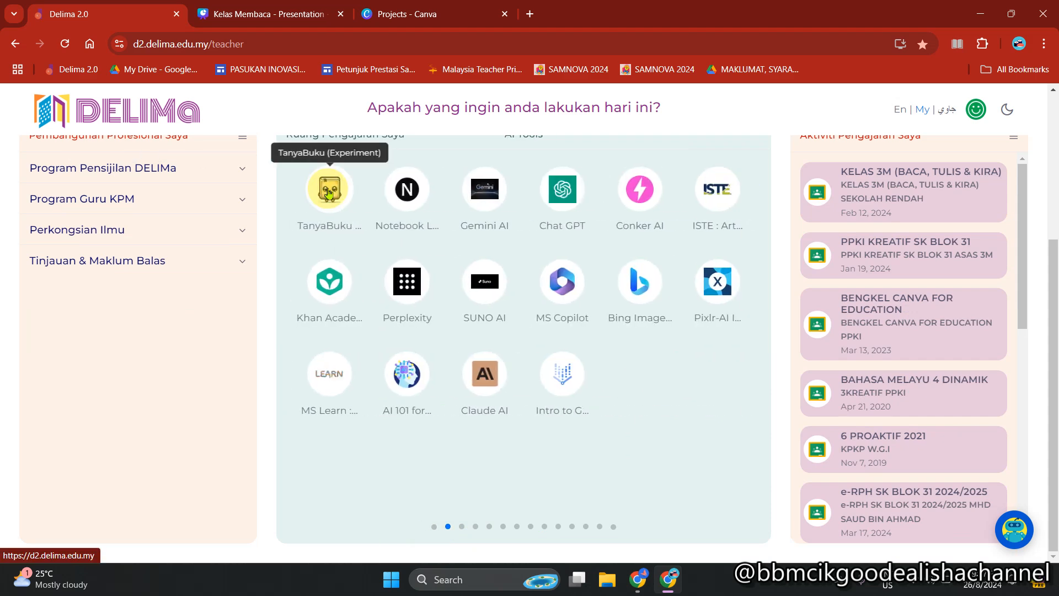
left_click(570, 194)
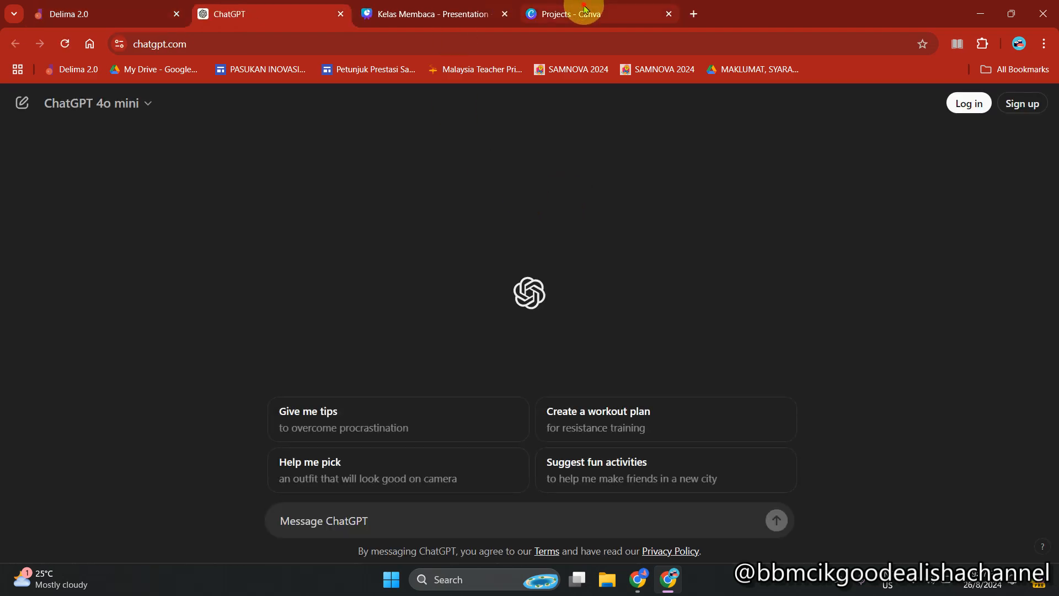
Send ChatGPT the prompt "bina cerita pendek tentang sang kancil dan buaya. cerita untuk kanak-kanak berusia 7 tahun."
left_click(577, 10)
left_click(436, 8)
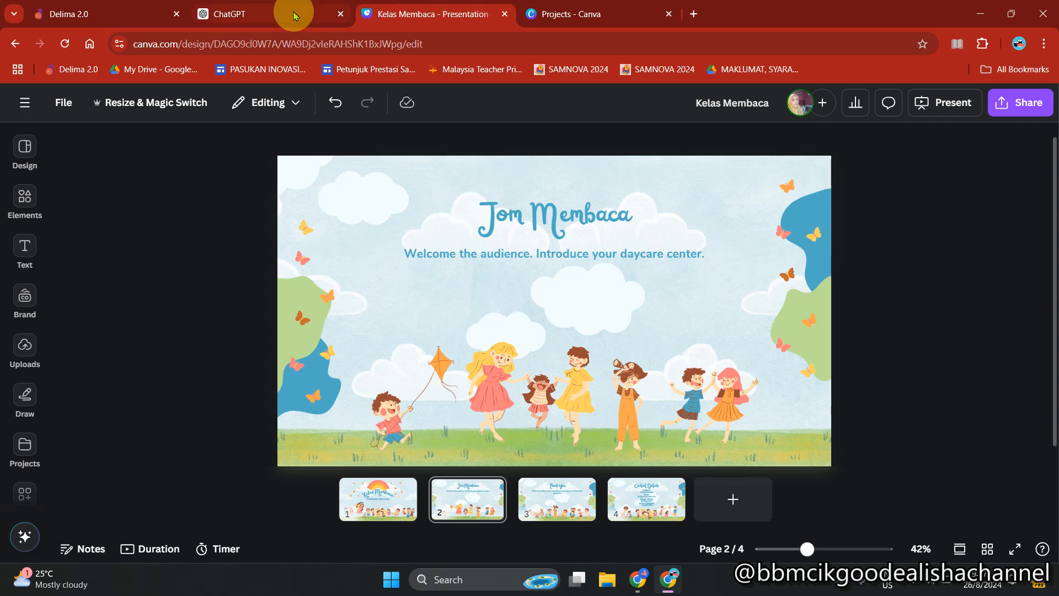
left_click(285, 10)
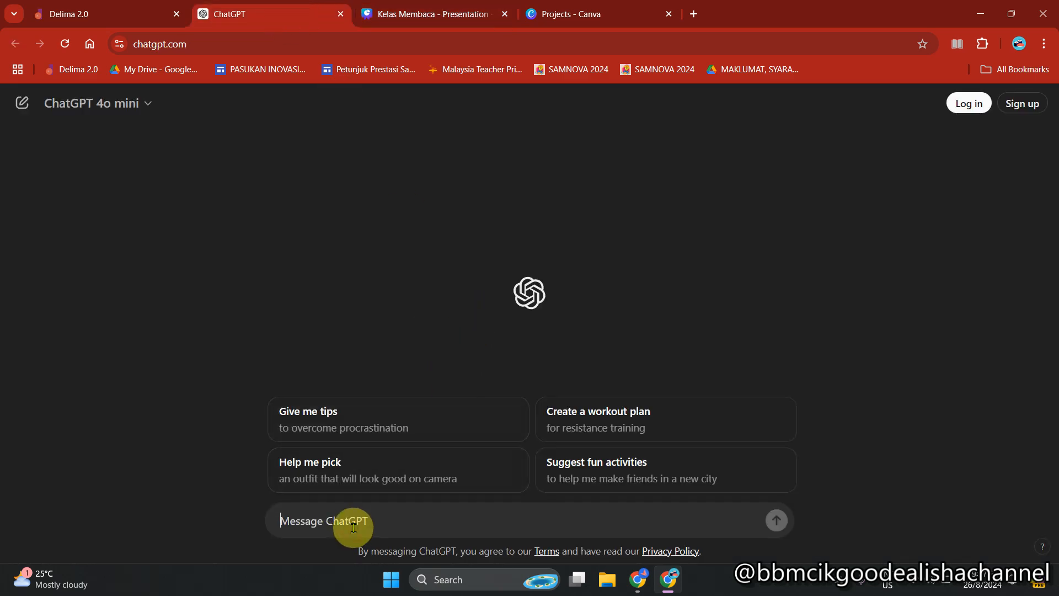
type("bina petikan pe")
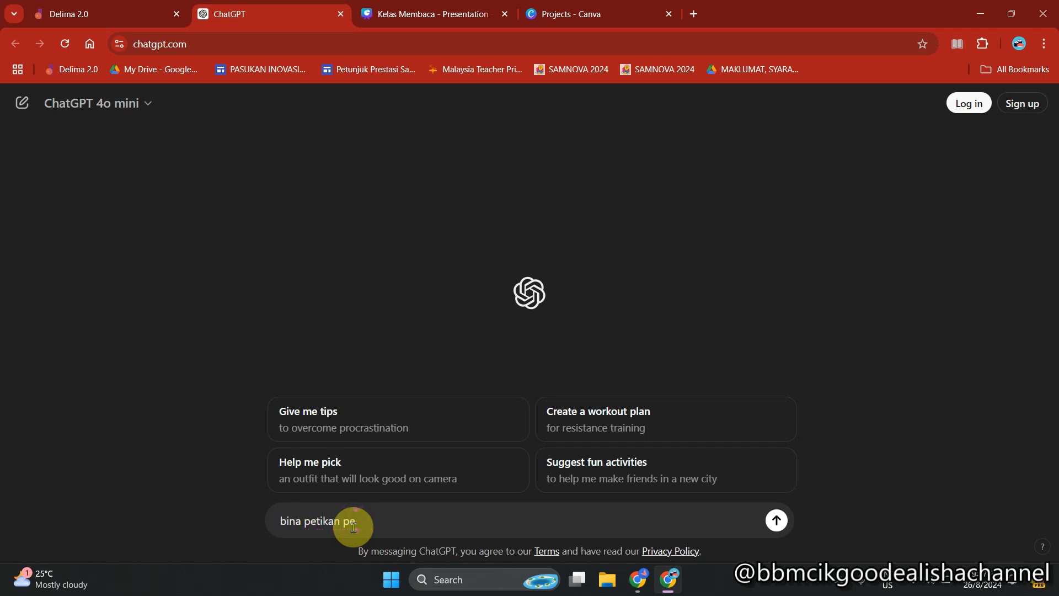
type("cerita pendek tentang sang")
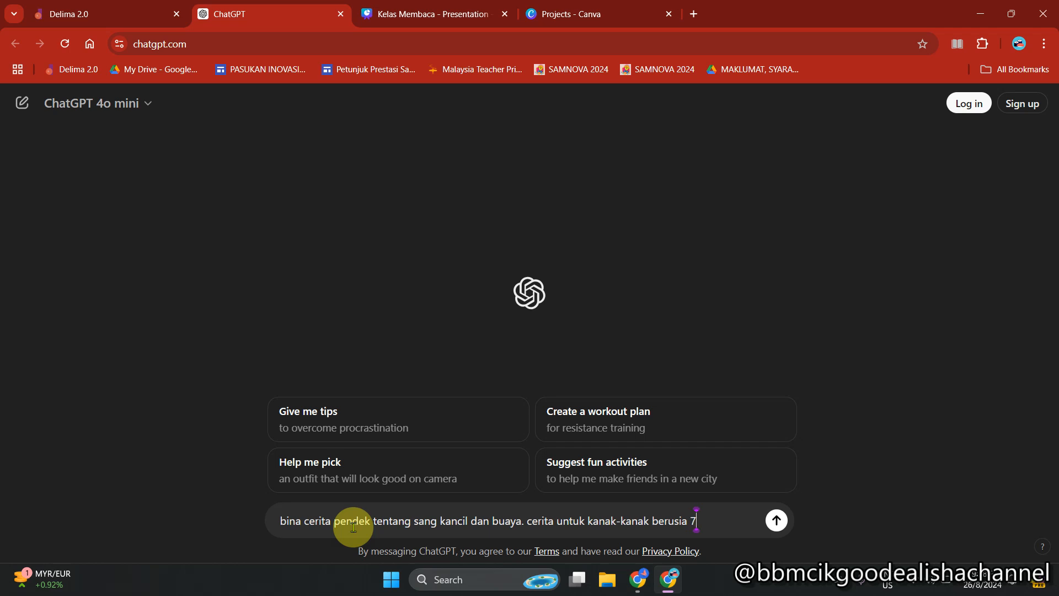
key("Return")
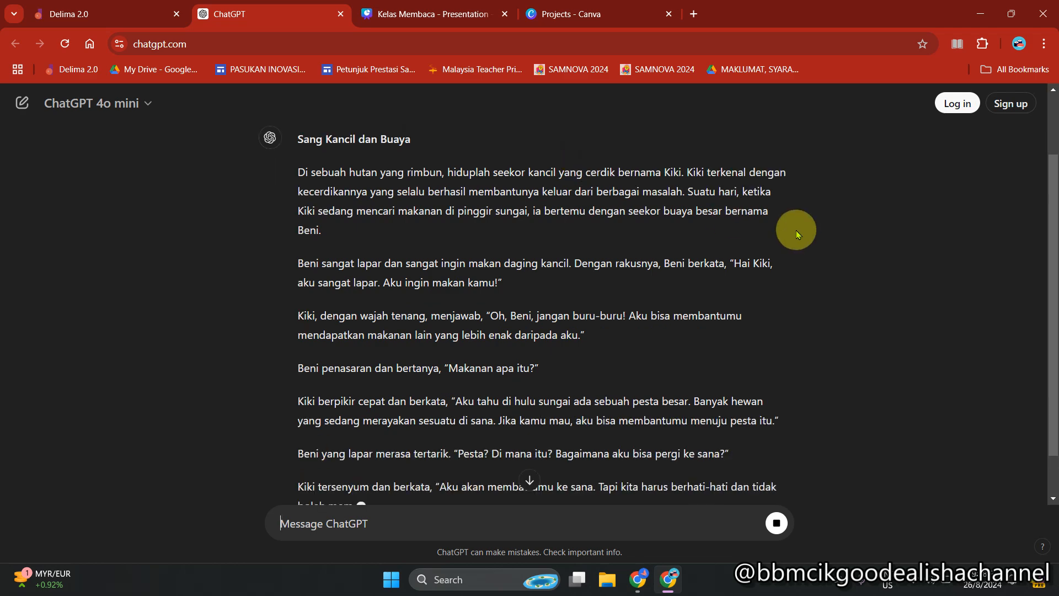
Read through the generated Sang Kancil dan Buaya story from beginning to end to judge its length and language
scroll(794, 231, "up", 2)
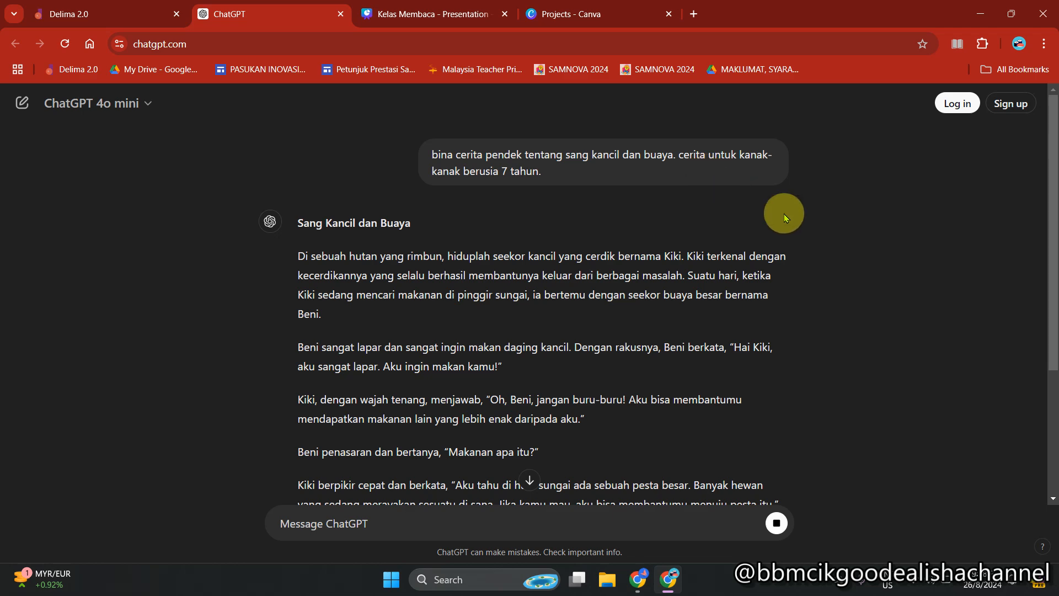
scroll(792, 215, "down", 4)
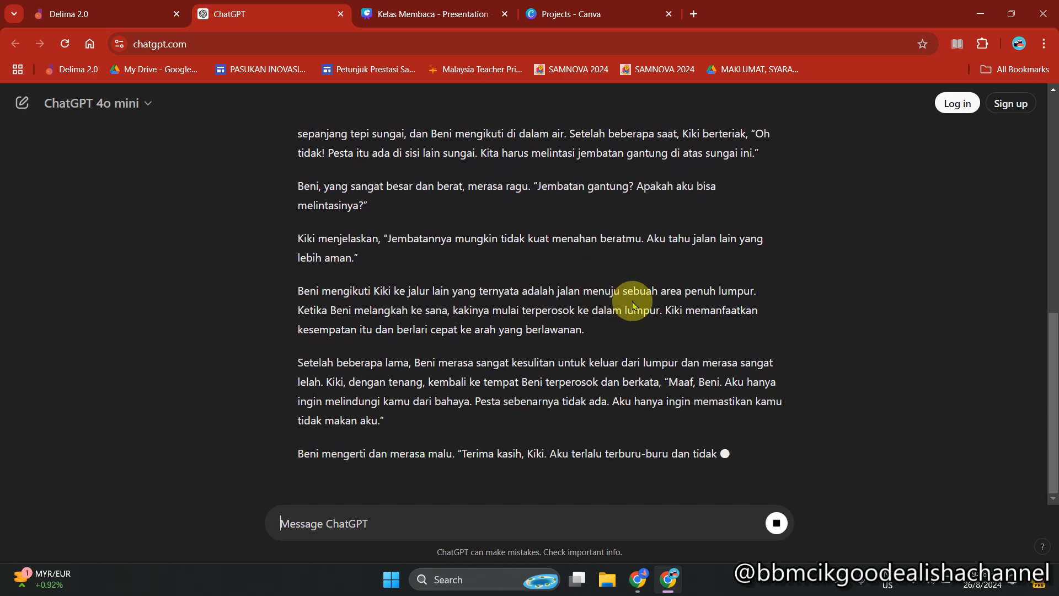
scroll(634, 306, "up", 15)
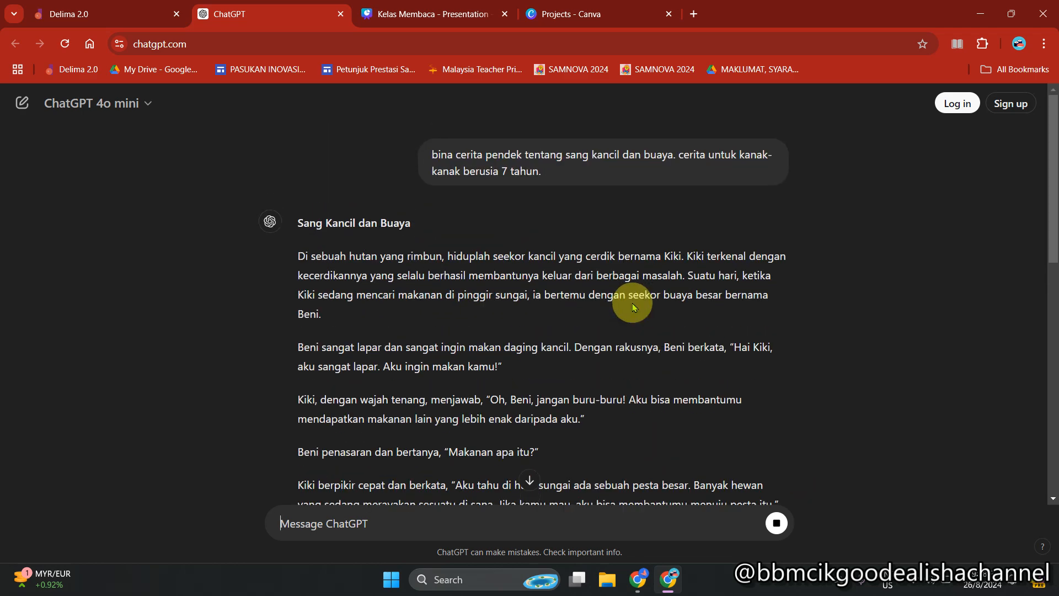
scroll(633, 306, "down", 15)
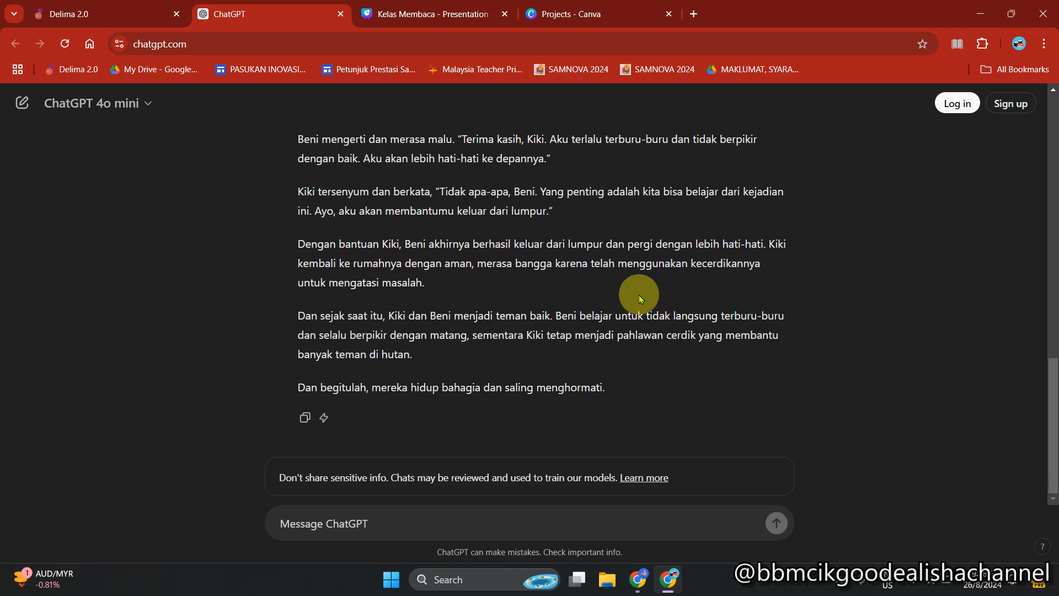
scroll(779, 329, "up", 3)
scroll(778, 331, "down", 3)
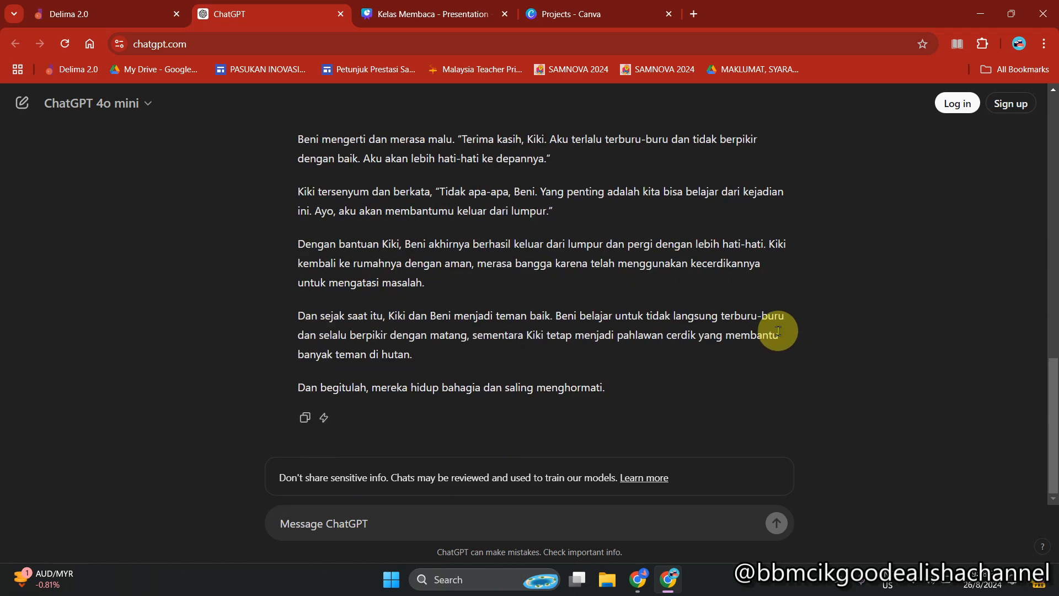
scroll(729, 275, "up", 10)
scroll(729, 278, "up", 3)
scroll(726, 277, "down", 15)
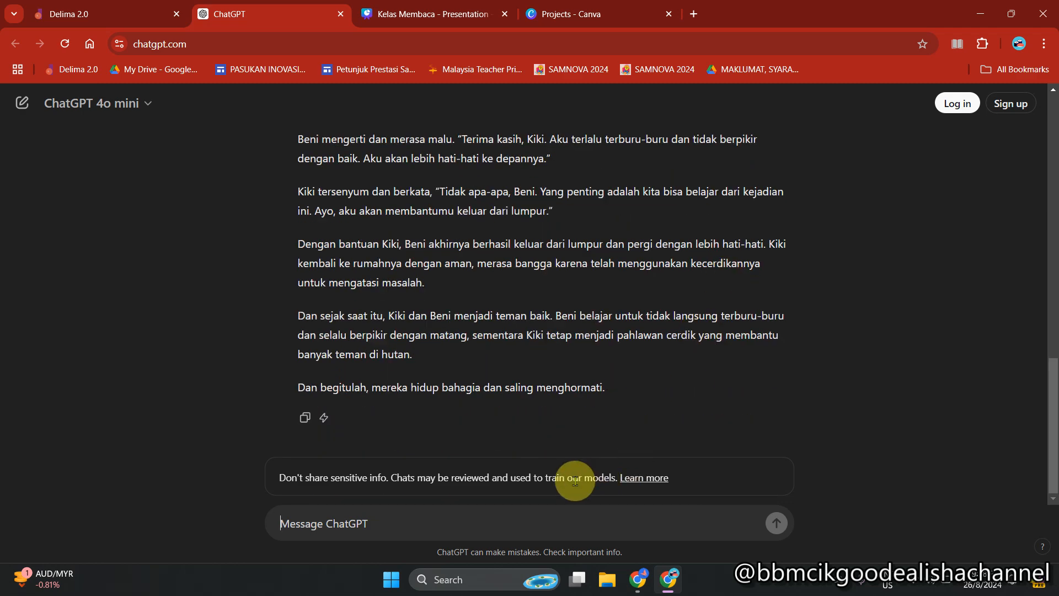
Send ChatGPT the follow-up prompt "Ringkaskan cerita di atas dalam satu perenggan sahaja. cerita ditulis dalam Bahasa Melayu Malaysia."
type("R")
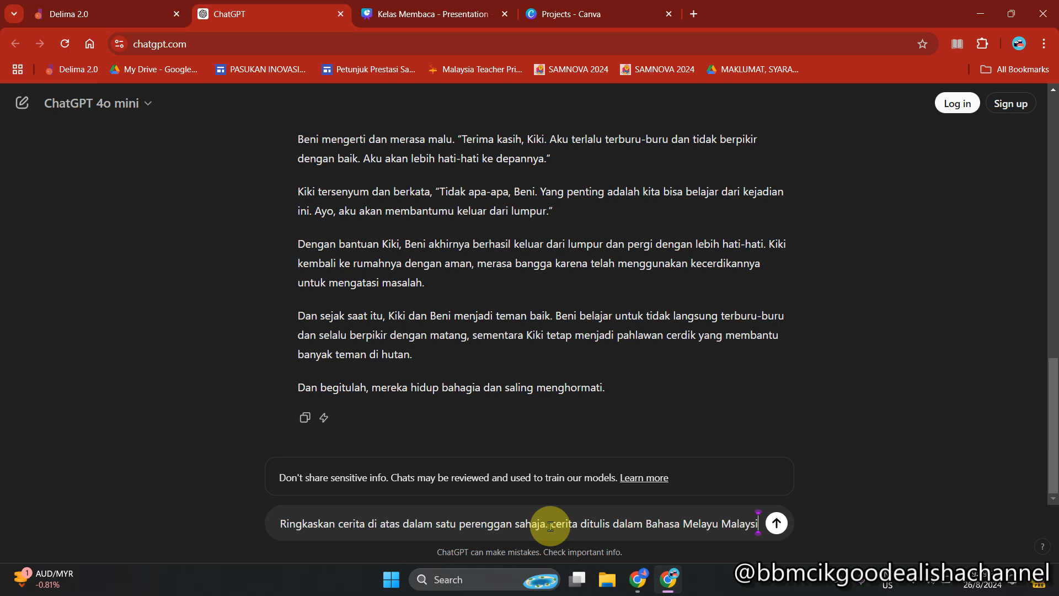
type("a.")
key("Return")
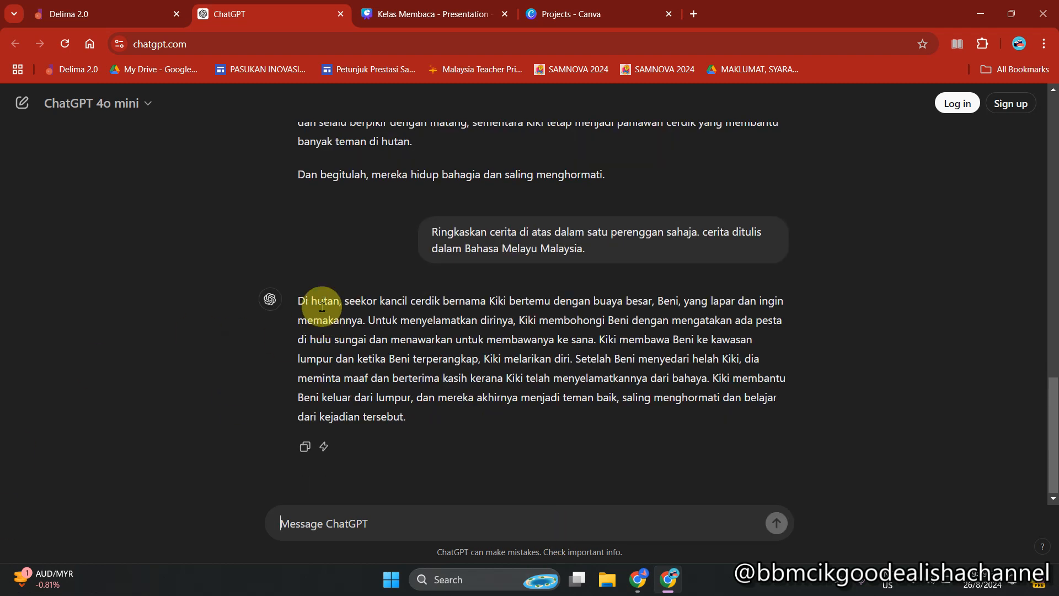
Copy the one-paragraph story summary from ChatGPT and switch back to the Kelas Membaca presentation in Canva
left_click_drag(300, 298, 419, 428)
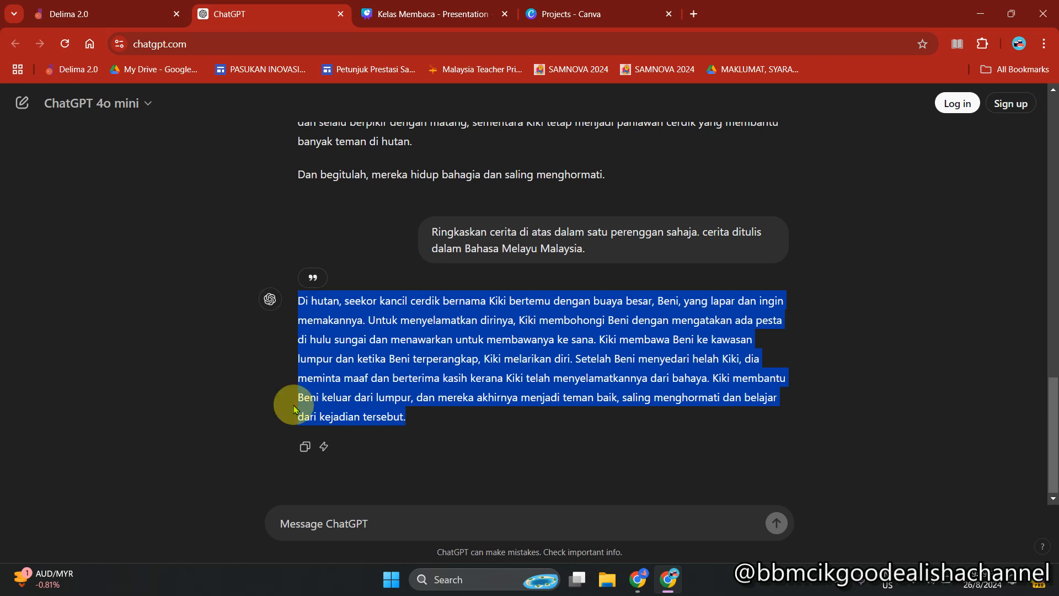
left_click(308, 450)
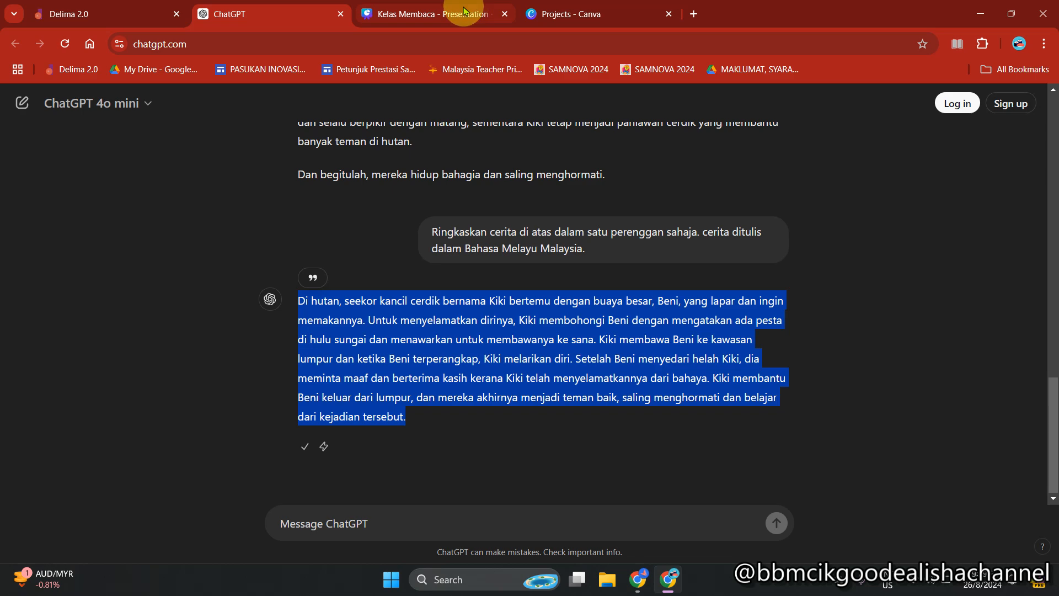
left_click(580, 14)
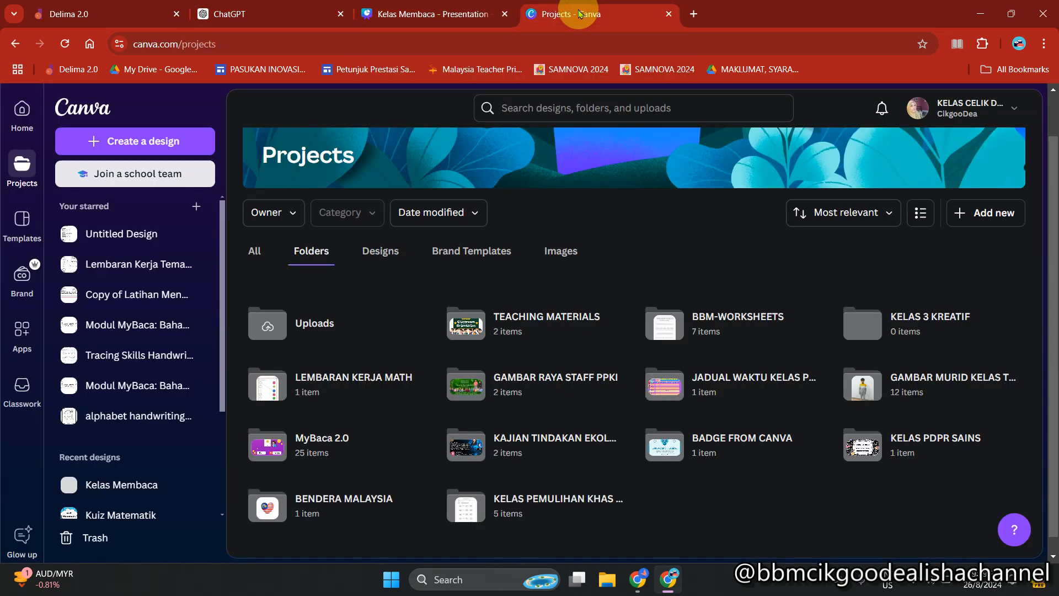
left_click(450, 14)
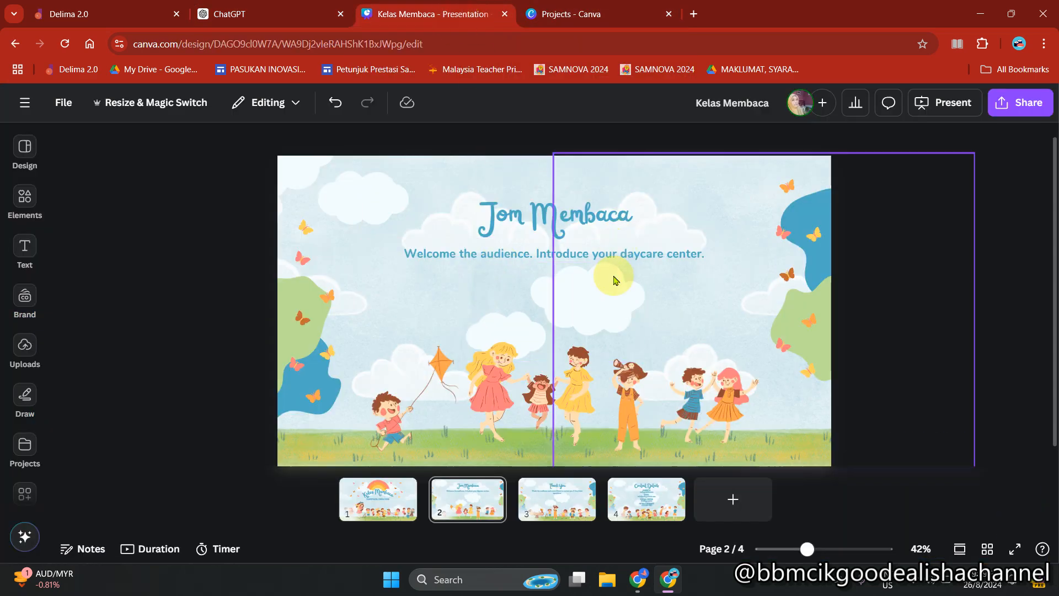
Delete the "Welcome the audience. Introduce your daycare center." line under the page 2 heading
left_click(616, 301)
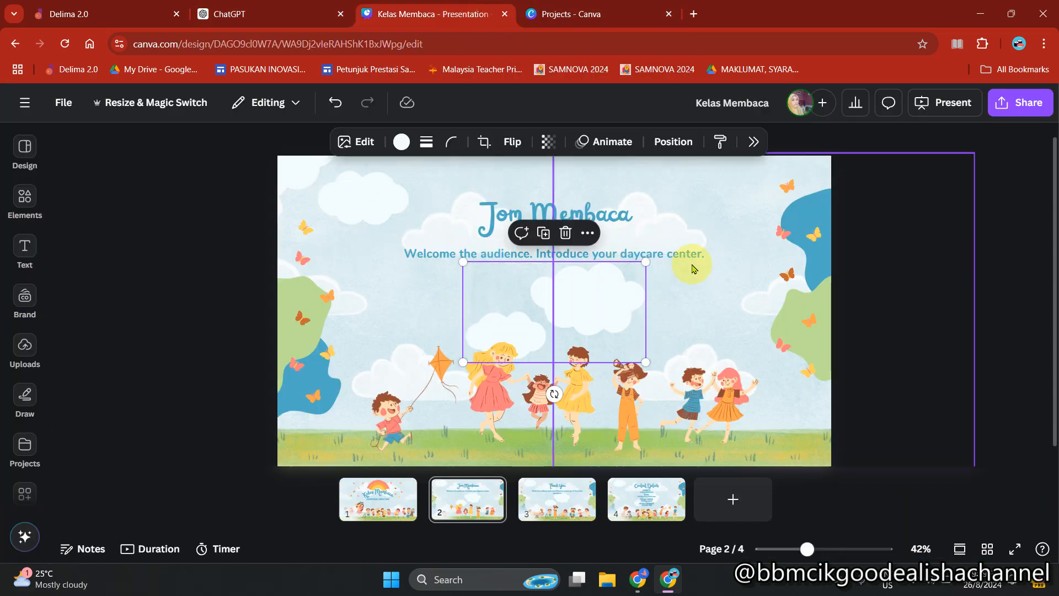
left_click(703, 184)
left_click(686, 251)
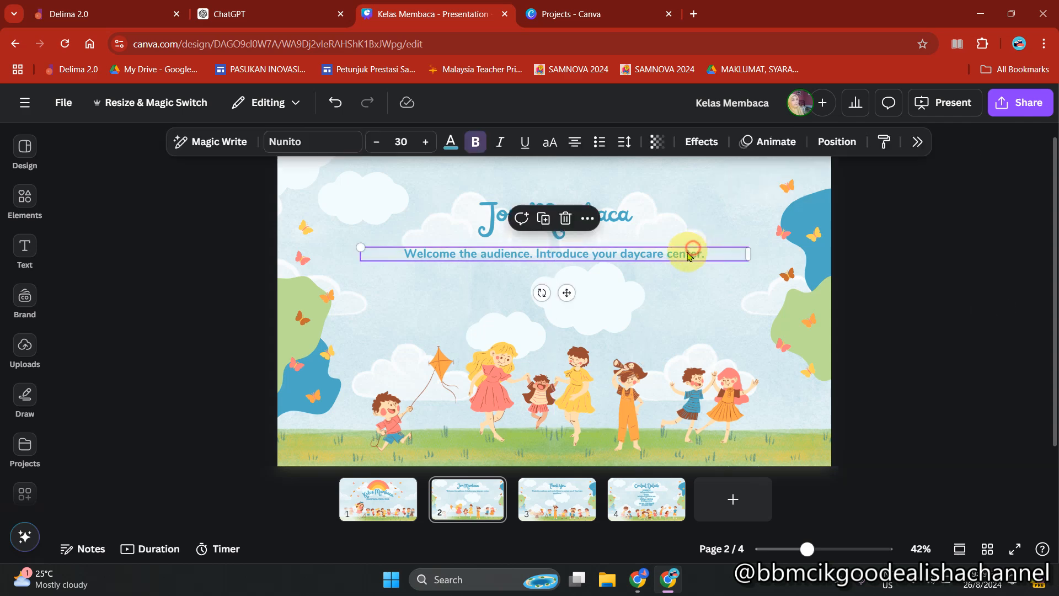
left_click(566, 219)
left_click(646, 267)
left_click(596, 291)
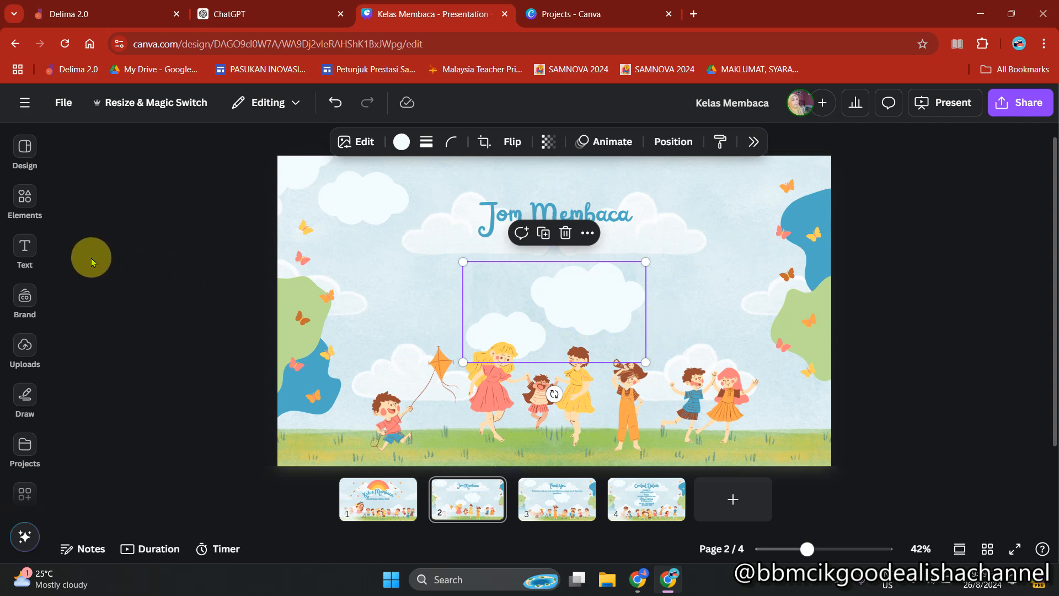
mouse_move(604, 324)
left_mouse_down()
mouse_move(571, 336)
mouse_move(605, 324)
left_mouse_up()
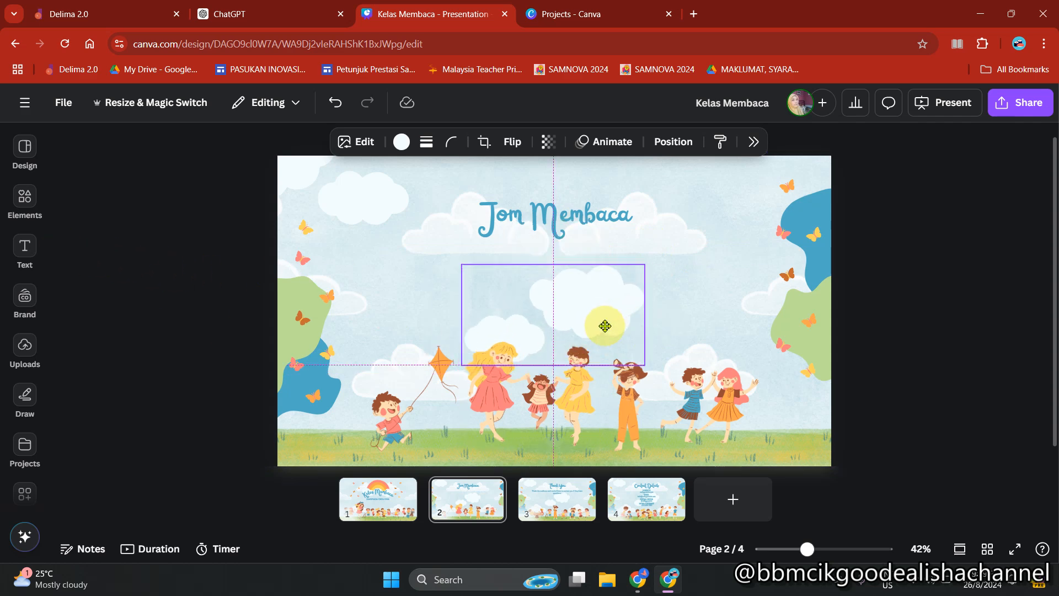
left_click(331, 106)
left_click(911, 324)
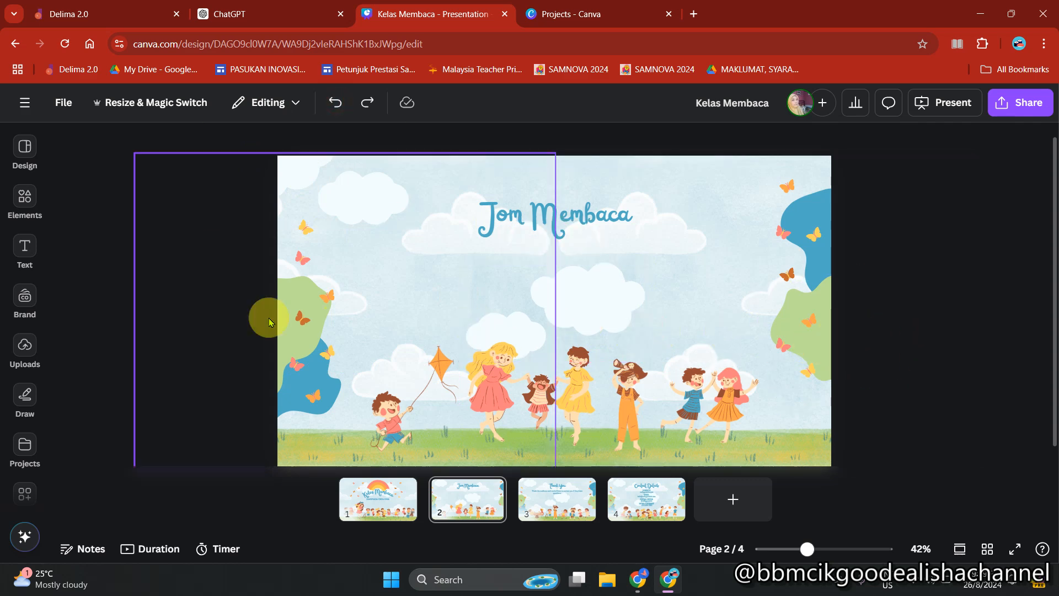
Add a new text box to page 2, place it just below the heading and widen it across most of the page
left_click(24, 248)
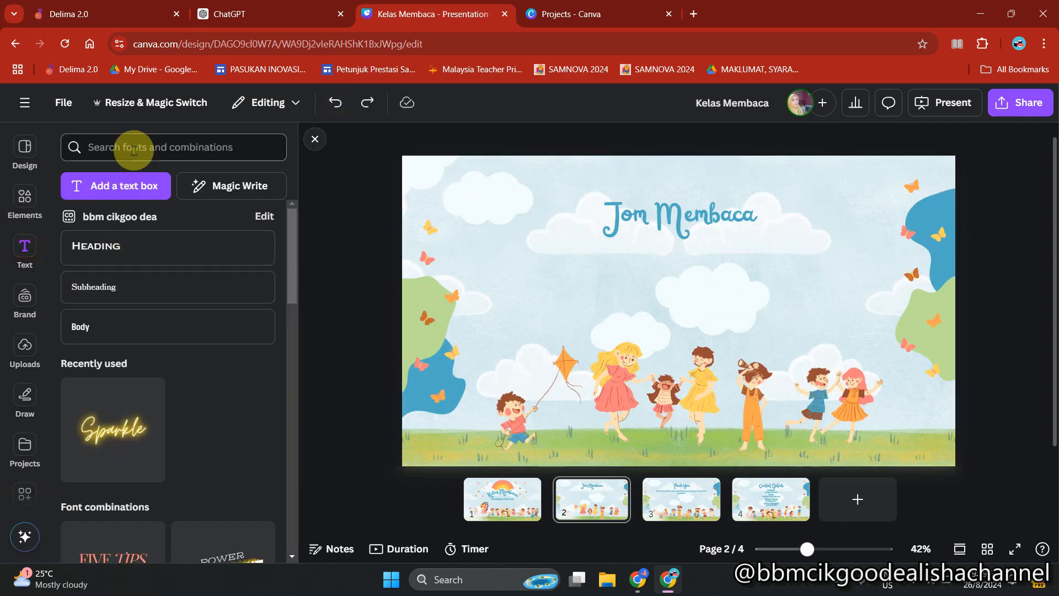
left_click(108, 186)
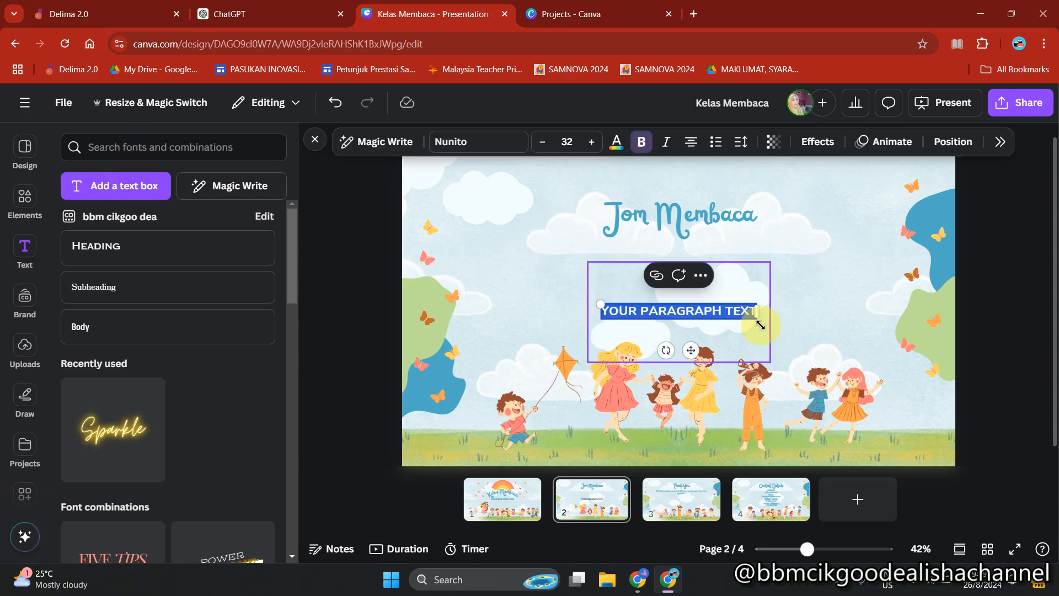
left_click_drag(767, 314, 925, 336)
left_click_drag(769, 350, 614, 316)
left_click_drag(758, 270, 922, 269)
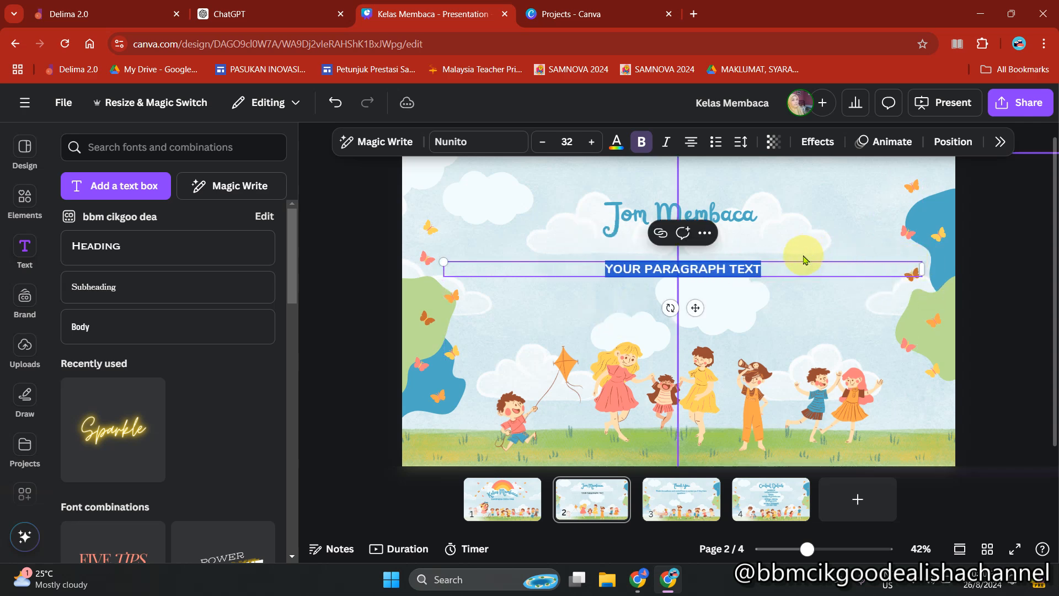
Replace the new text box's placeholder with the copied story summary, then scale the text down to size 24.4 and widen its box slightly
left_click(781, 272)
key("BackSpace")
key("BackSpace")
key("BackSpace")
key("BackSpace")
key("BackSpace")
key("BackSpace")
key("BackSpace")
key("BackSpace")
key("BackSpace")
key("BackSpace")
key("BackSpace")
key("BackSpace")
key("BackSpace")
key("BackSpace")
key("BackSpace")
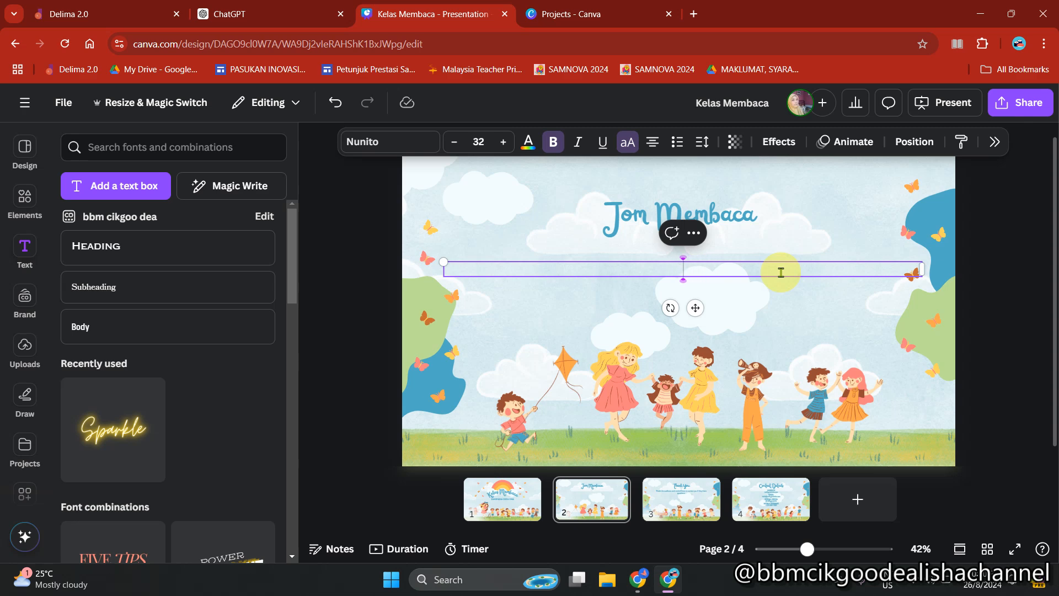
key("ctrl+v")
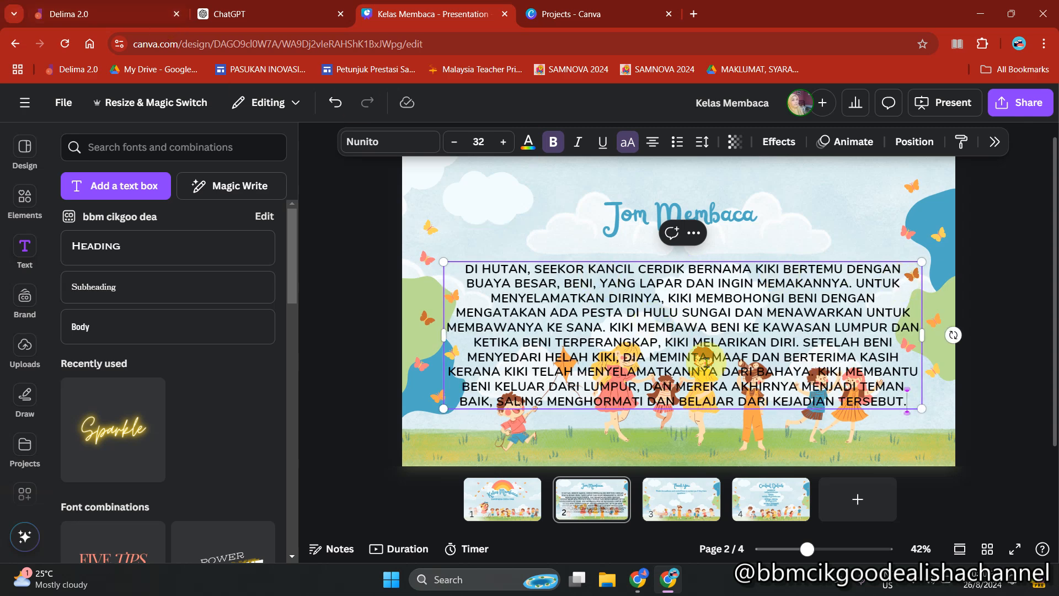
left_click_drag(927, 409, 807, 373)
left_click_drag(810, 319, 858, 319)
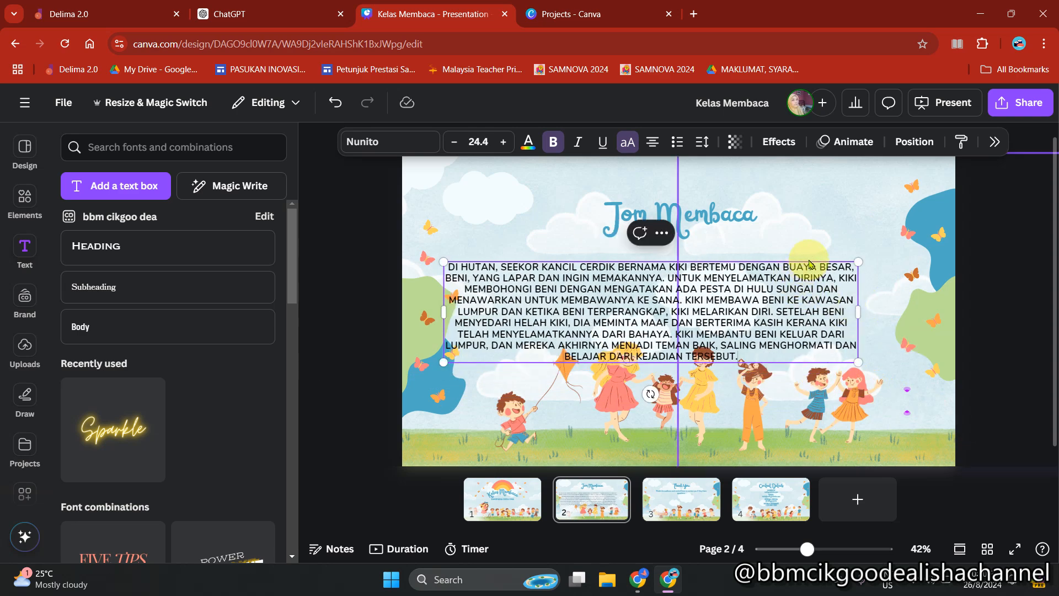
Move the story text box up to just below the page 2 heading and change its font to More Sugar
left_click(809, 260)
left_click(987, 297)
left_click_drag(639, 291, 661, 271)
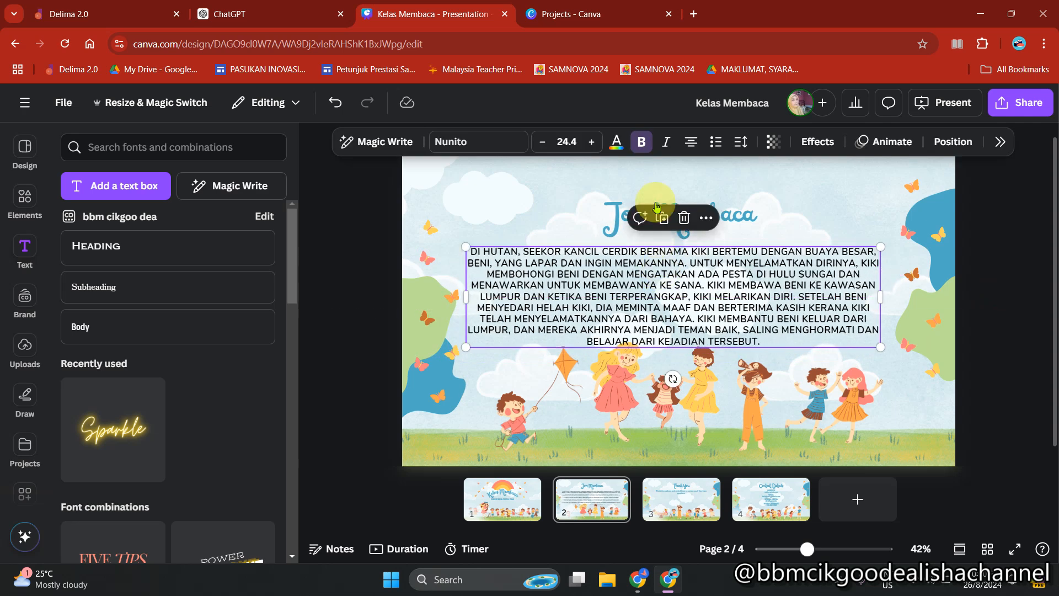
left_click(442, 142)
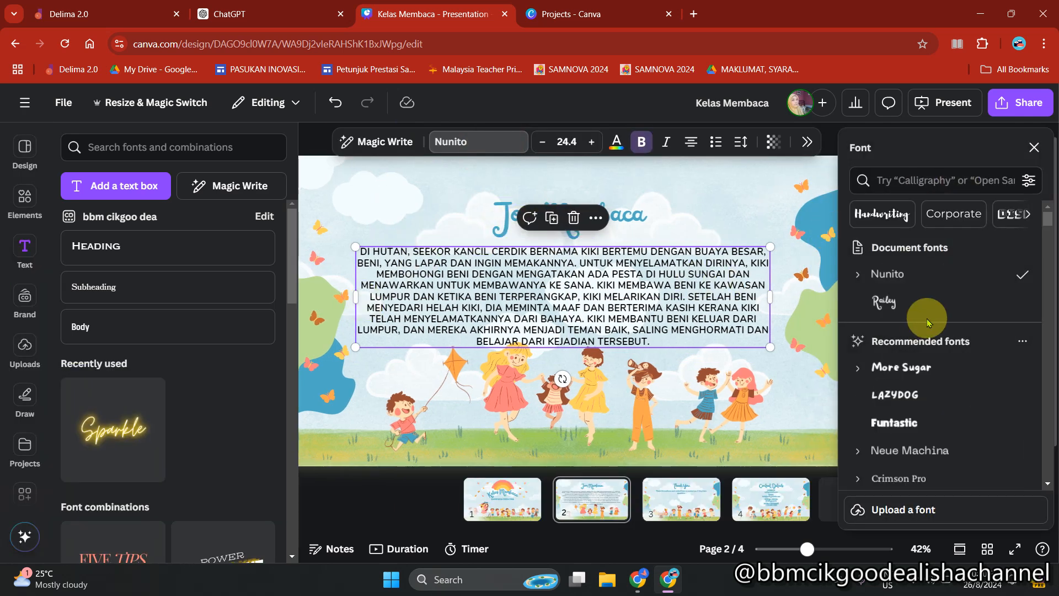
left_click(913, 368)
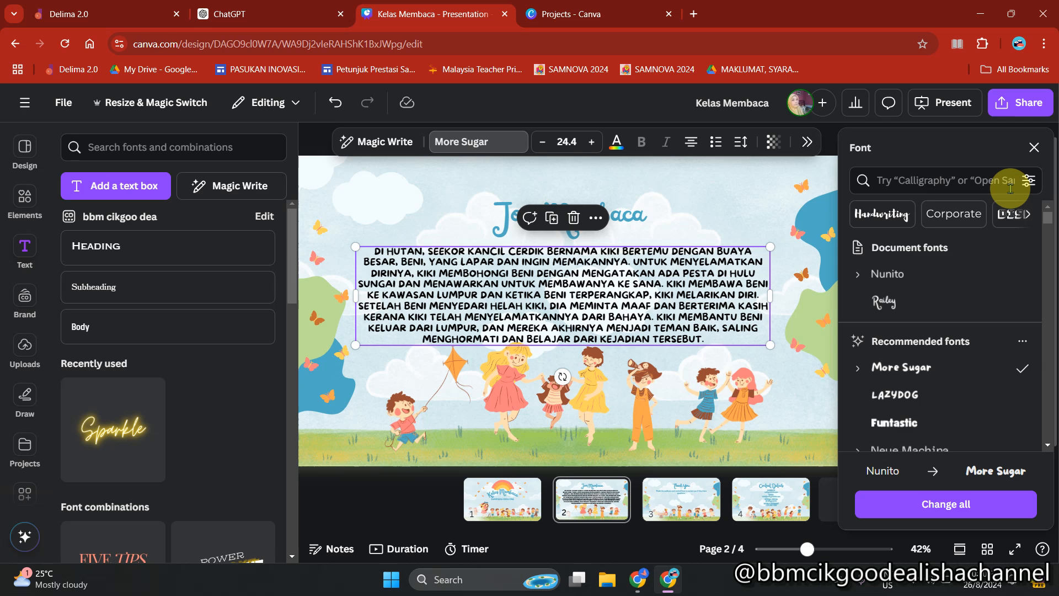
left_click(1034, 150)
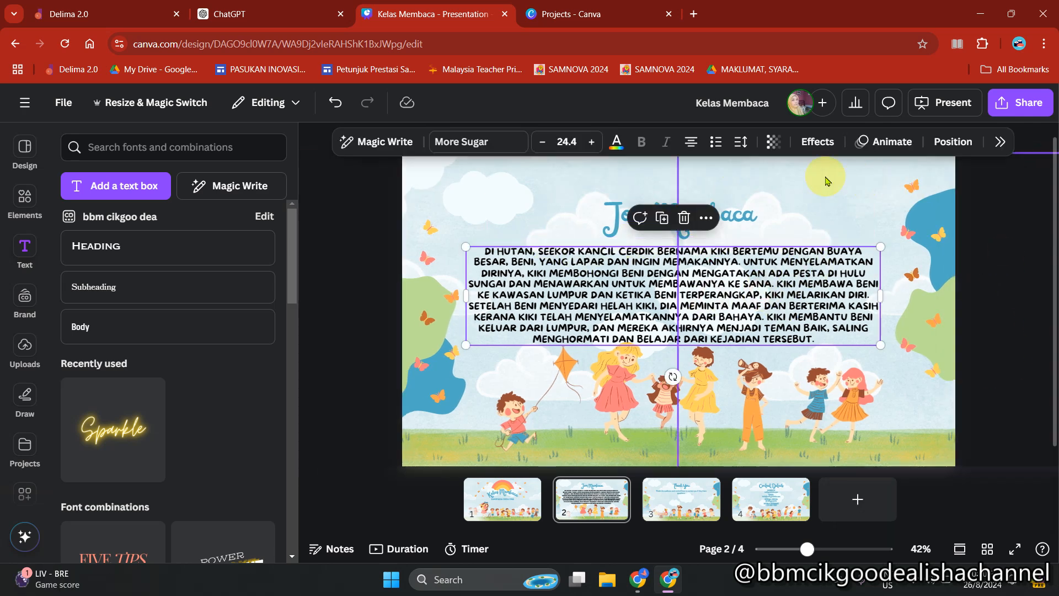
Turn off the all-uppercase formatting of the story text and justify its alignment
left_click(1000, 141)
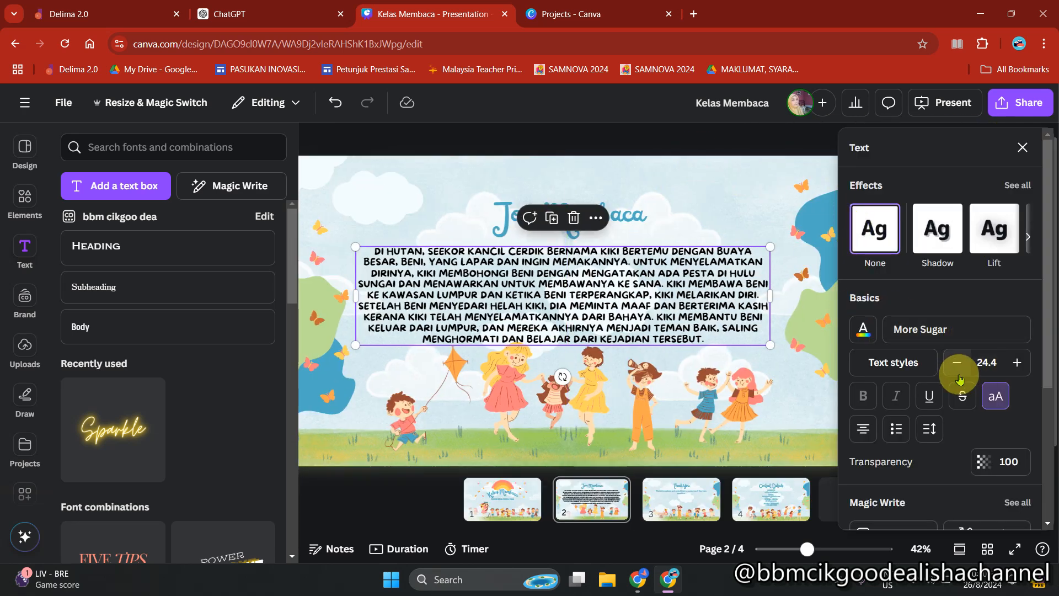
left_click(1002, 401)
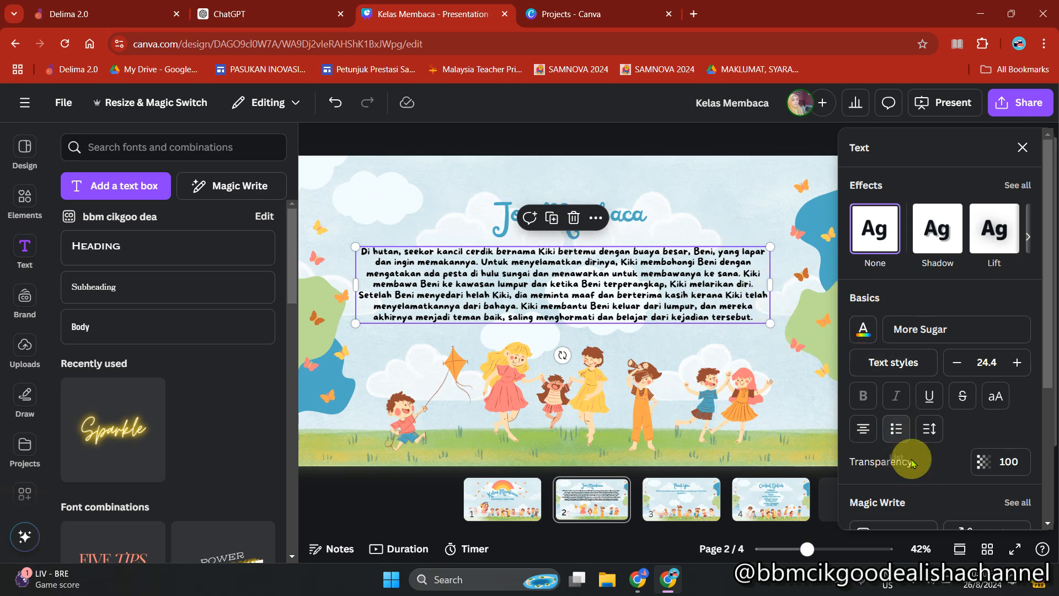
left_click(864, 429)
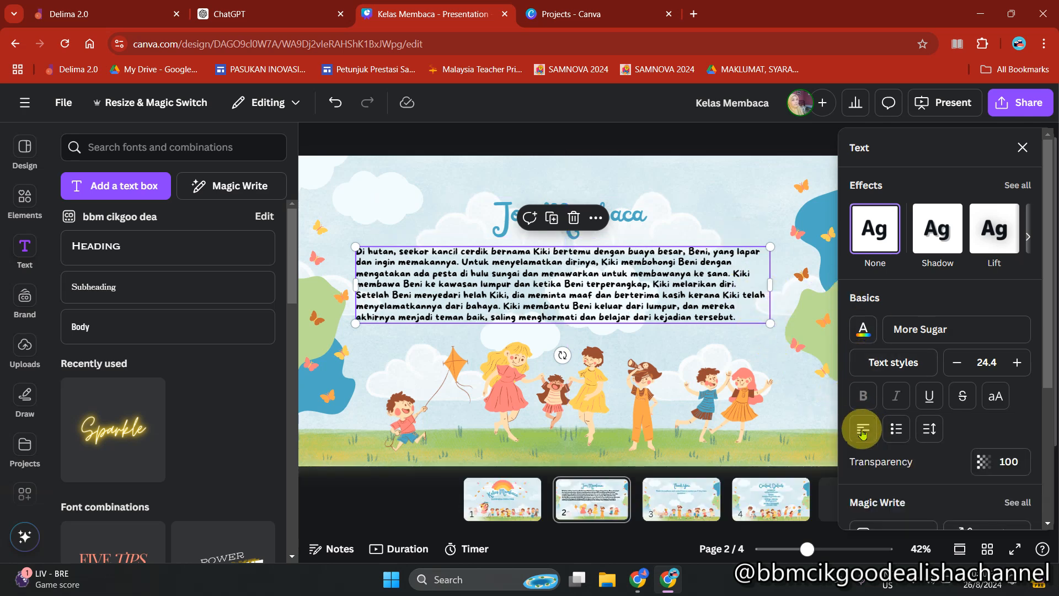
left_click(863, 436)
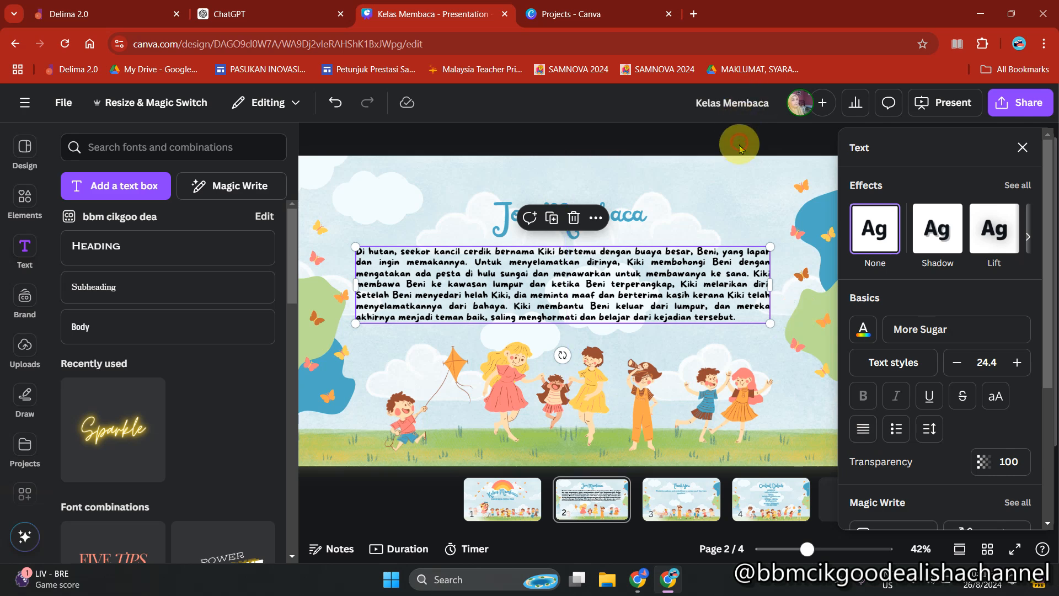
left_click(1023, 147)
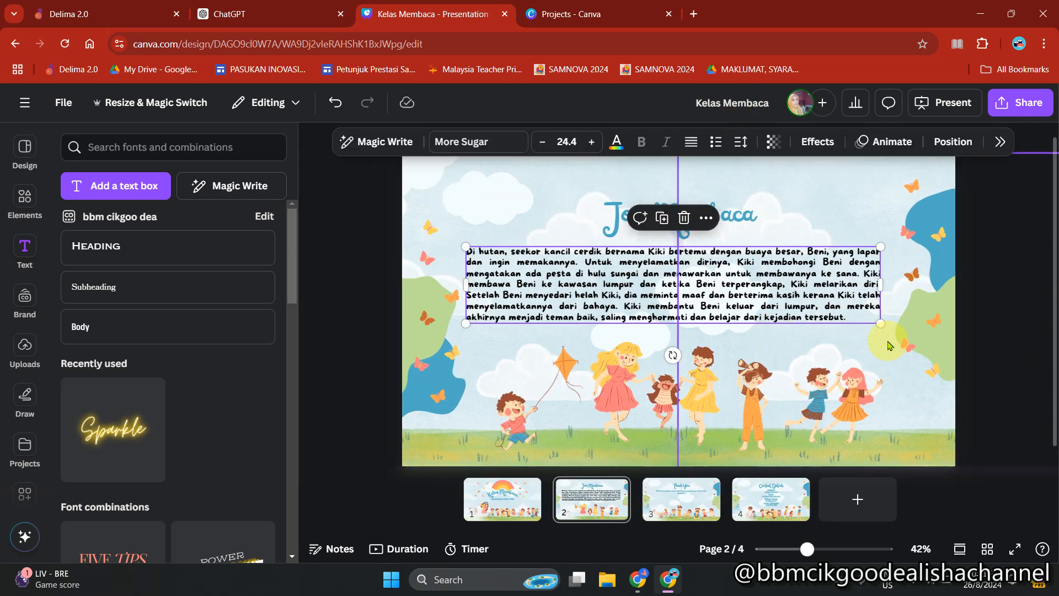
Scale the story text up to size 25.4 and shift its box slightly down from the heading
left_click_drag(885, 325, 899, 347)
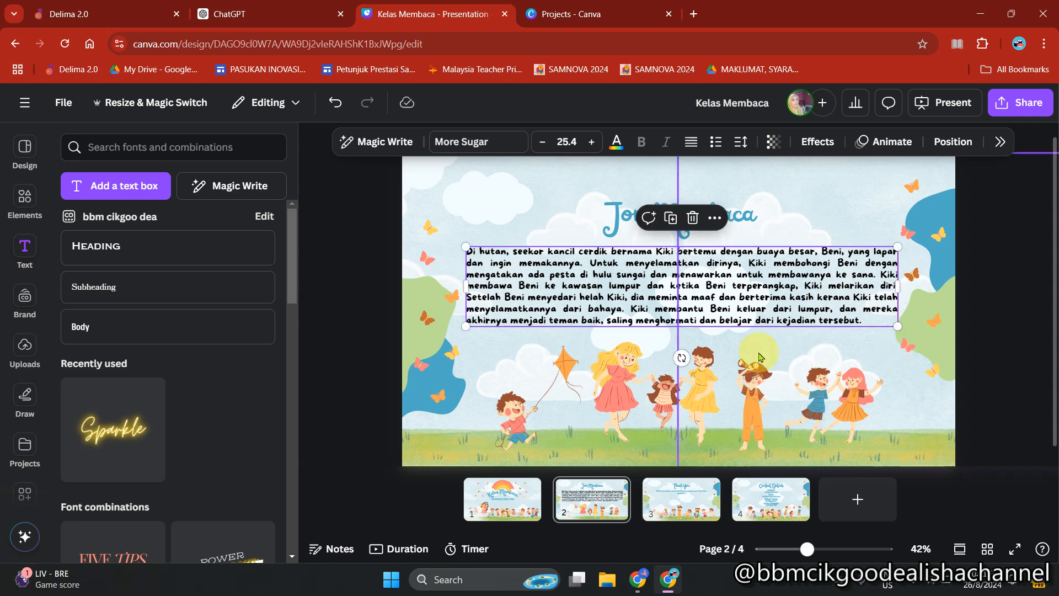
left_click(967, 300)
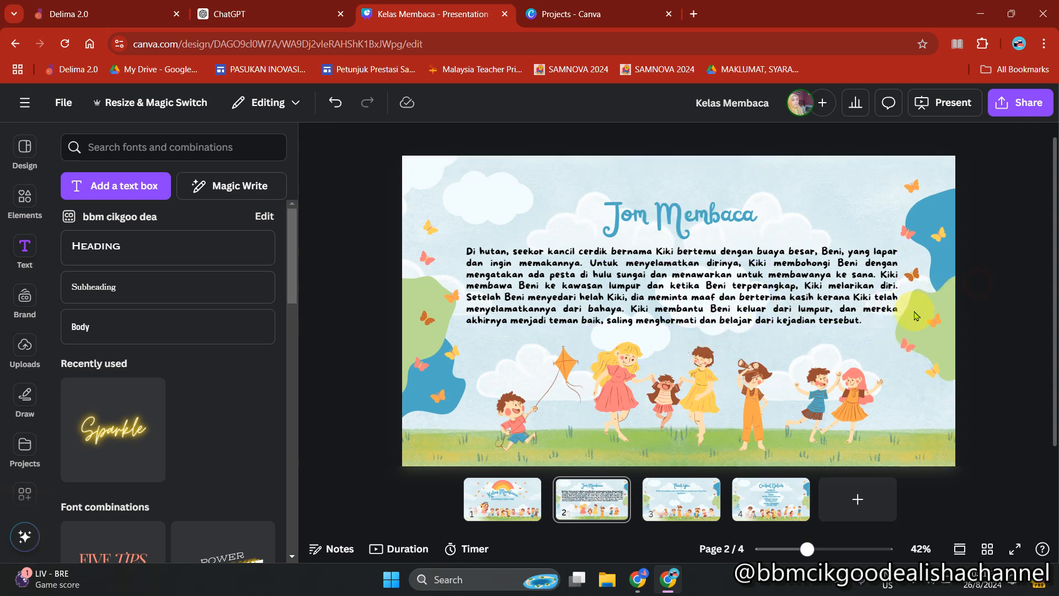
left_click(762, 293)
left_click_drag(761, 293, 755, 294)
left_click(998, 246)
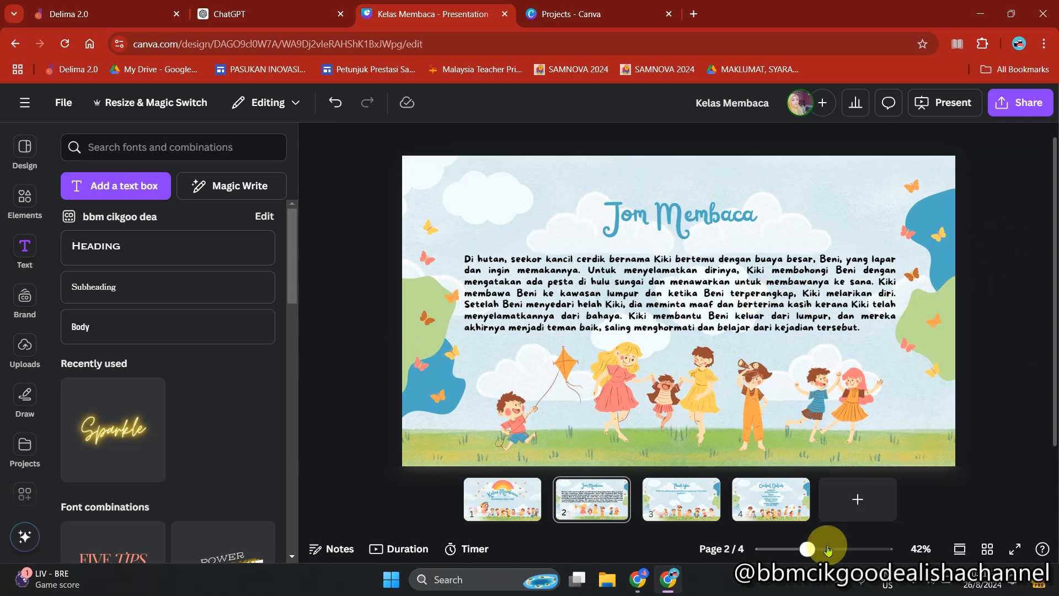
Preview page 2 in full-screen presentation mode, then return to the editor
left_click(953, 105)
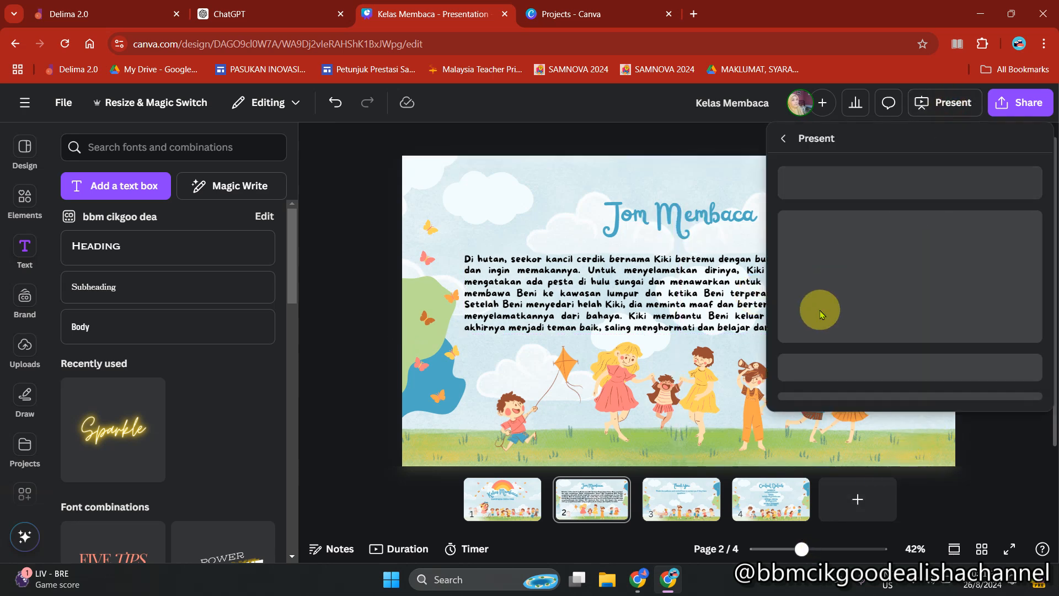
left_click(884, 475)
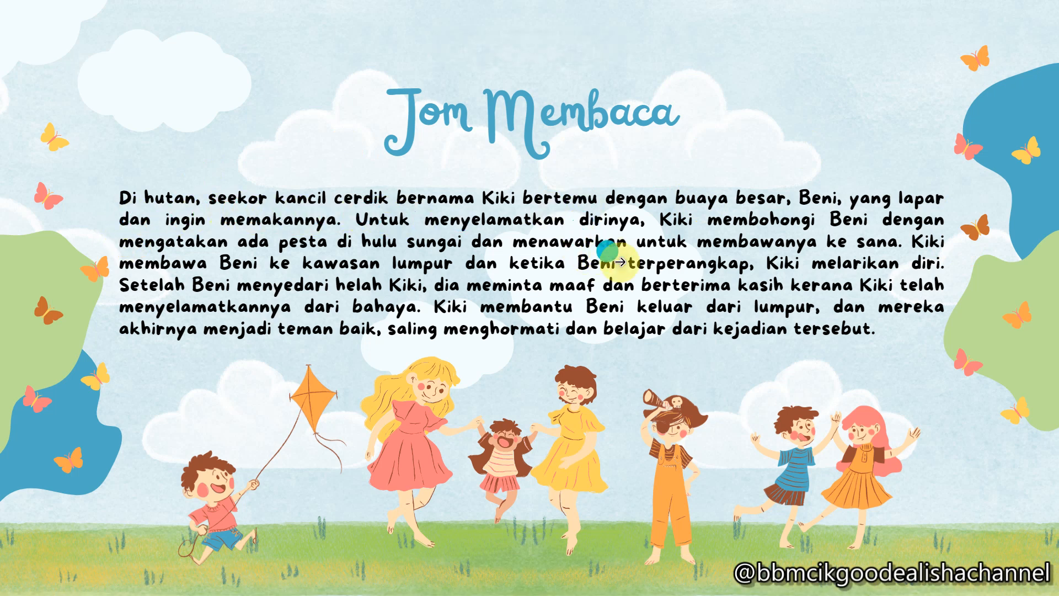
key("Escape")
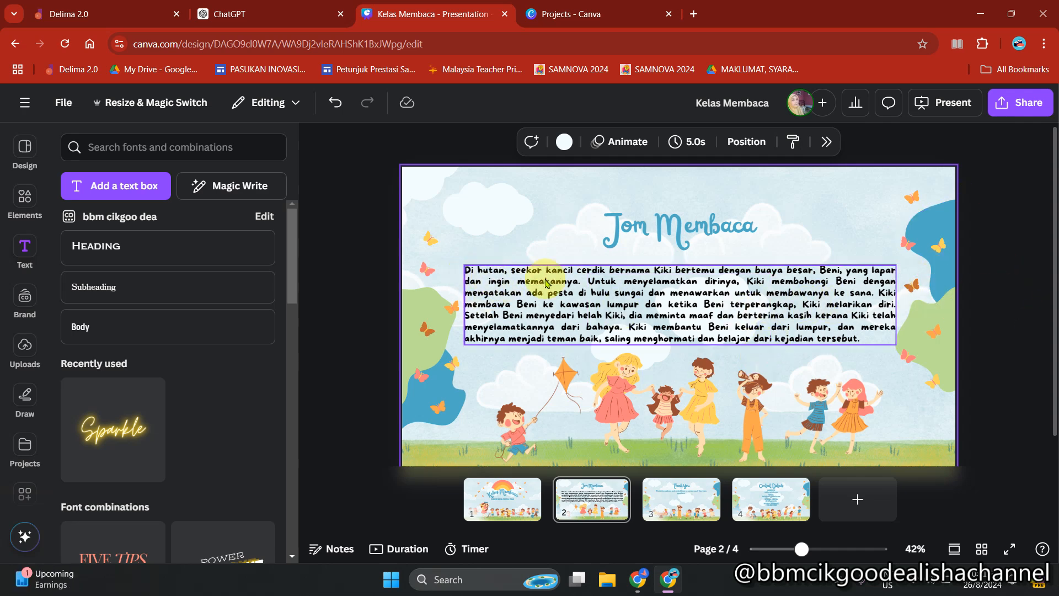
Cut everything after the first sentence of the story, starting from "Untuk menyelamatkan dirinya", so it can be reused
left_click(589, 289)
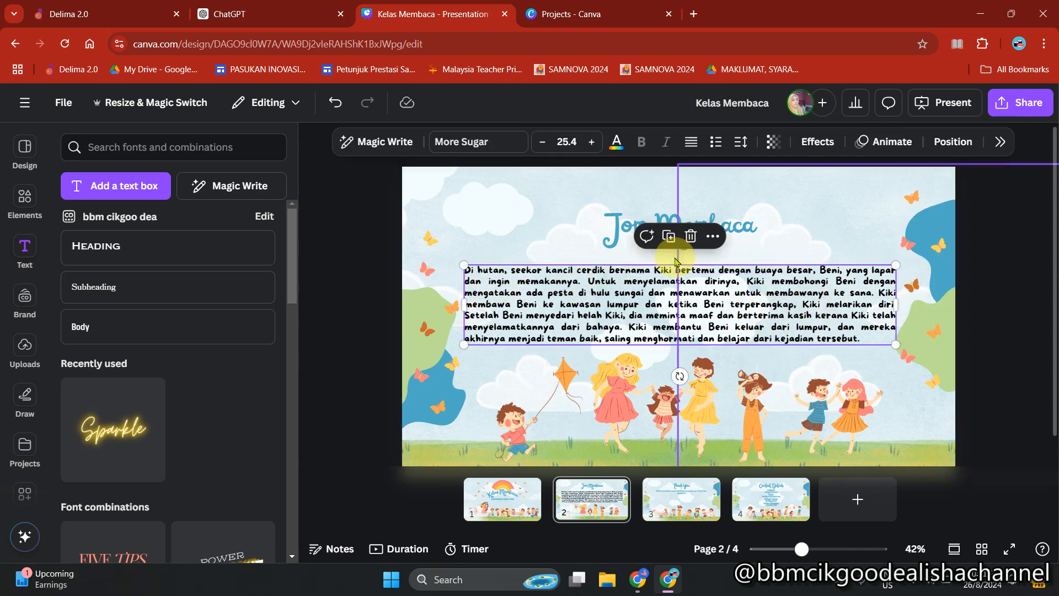
left_click(589, 279)
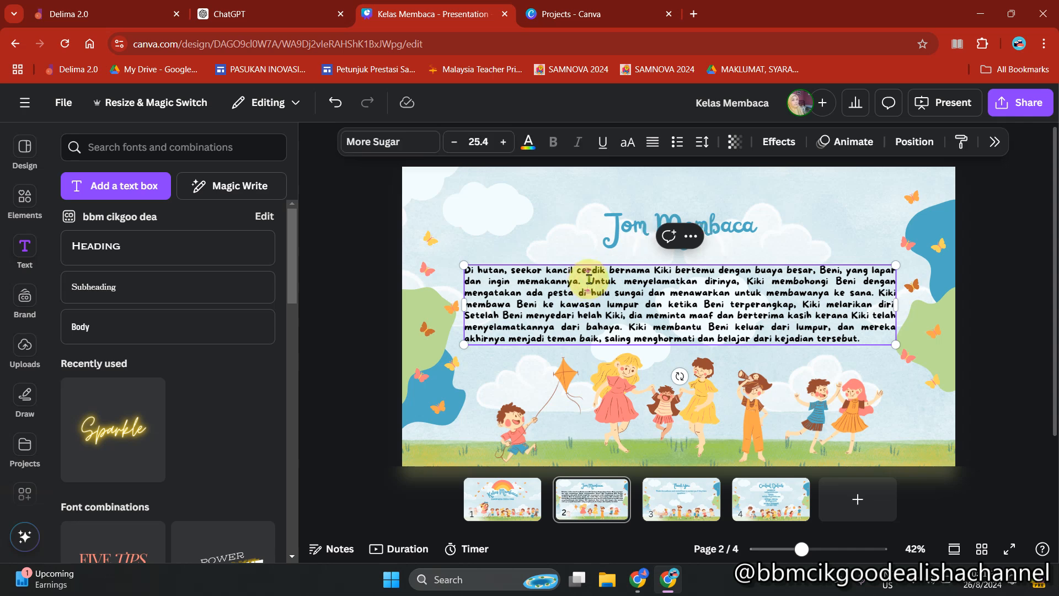
left_click_drag(589, 280, 878, 339)
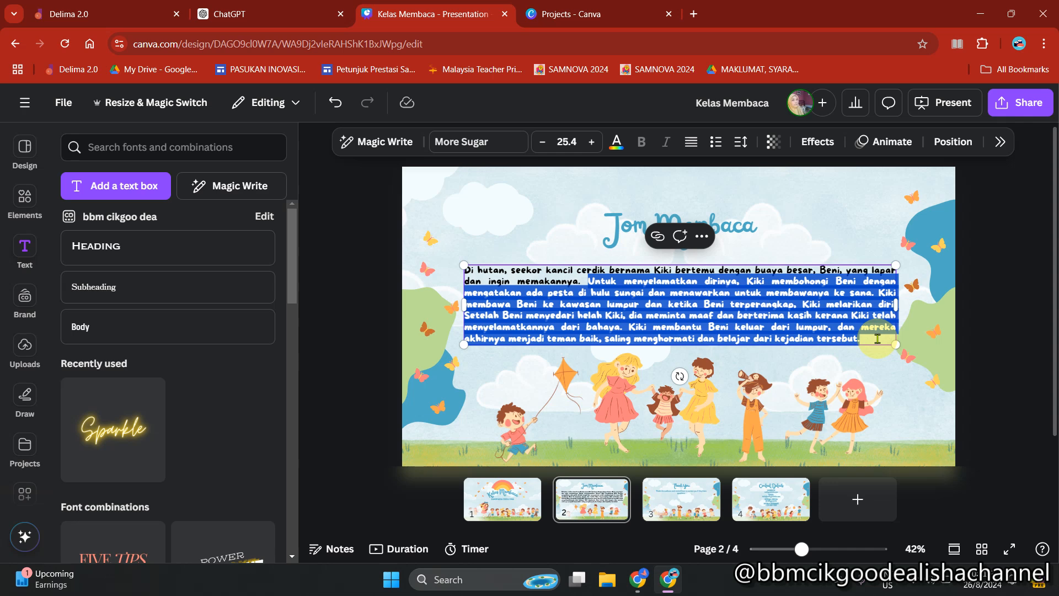
key("ctrl+x")
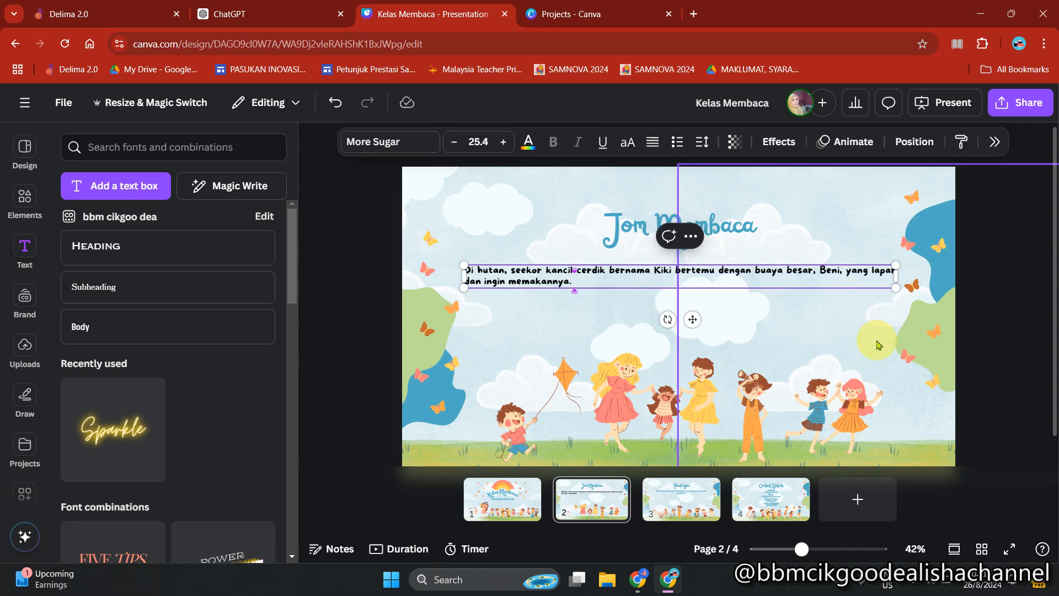
Narrow the remaining sentence's text box from both sides and set its font size to 72
left_click_drag(898, 274, 830, 281)
left_click(468, 276)
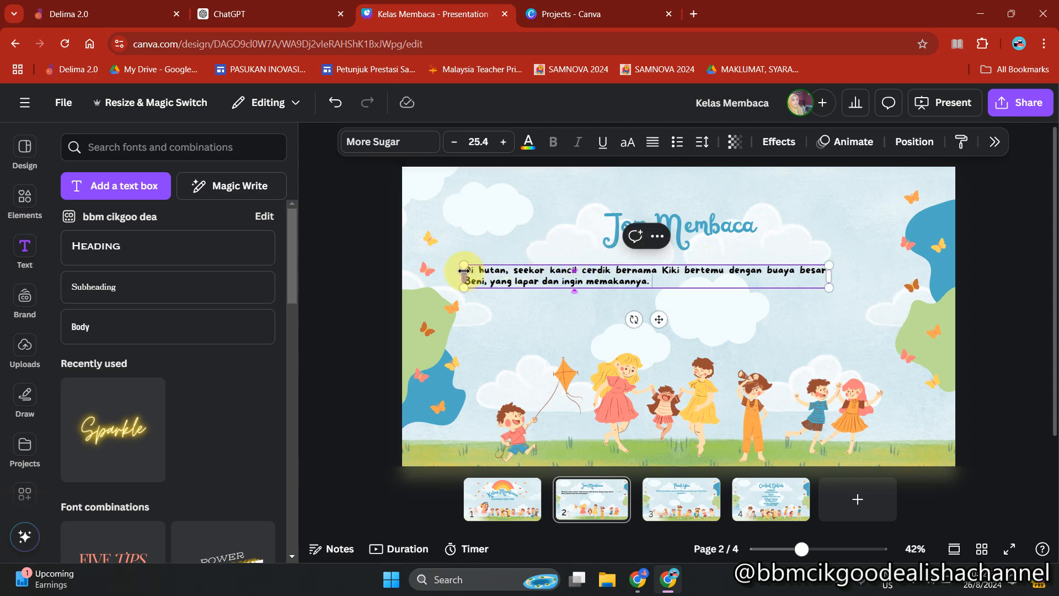
left_click_drag(458, 276, 511, 281)
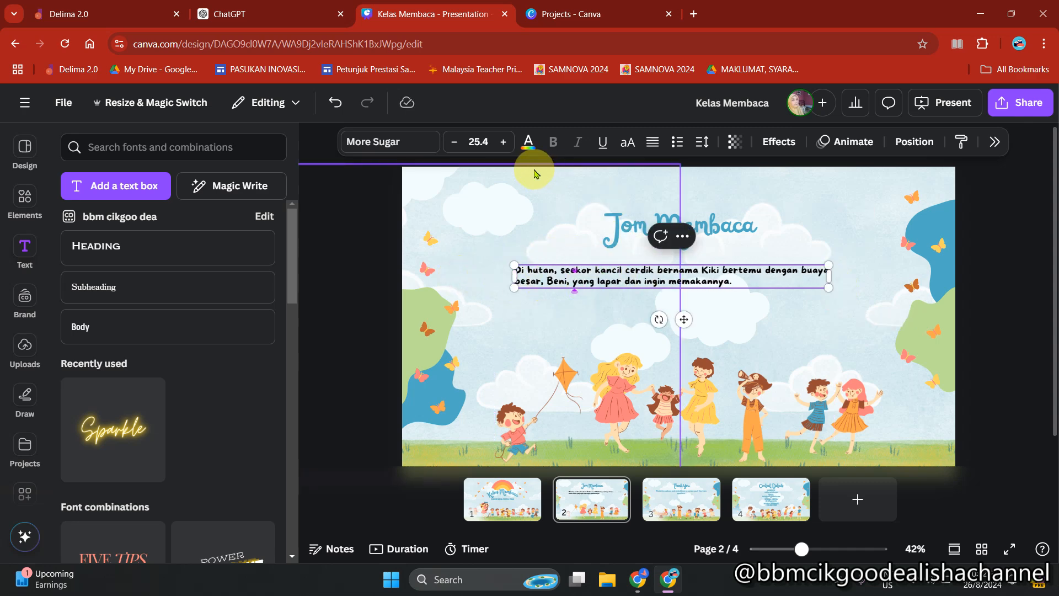
left_click(479, 142)
scroll(458, 320, "down", 5)
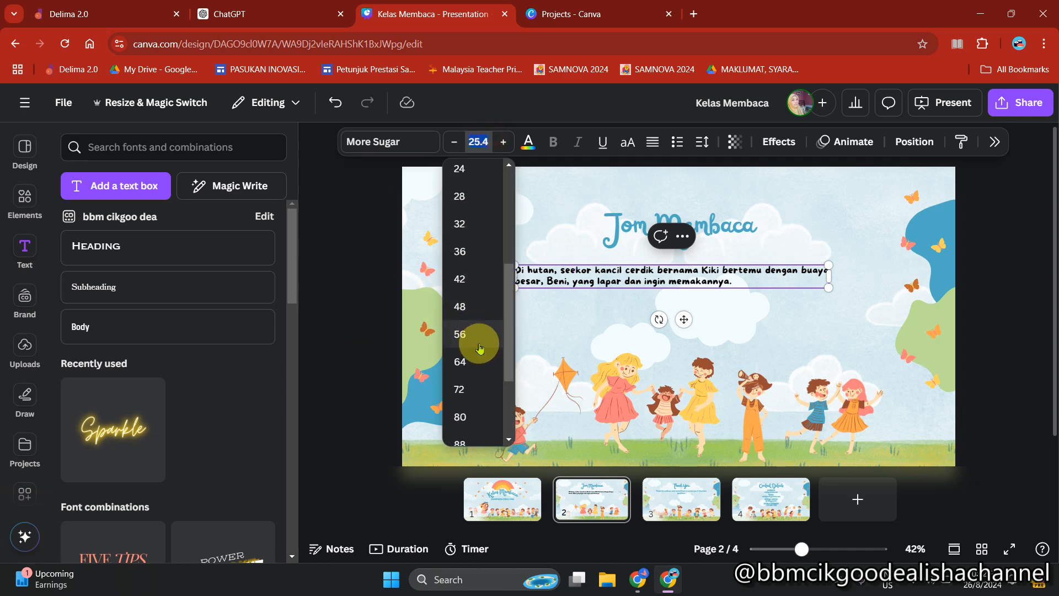
left_click(465, 401)
Widen the enlarged text box on both sides, move the heading to the page's upper edge and raise the story text just beneath it
left_click_drag(829, 347, 894, 346)
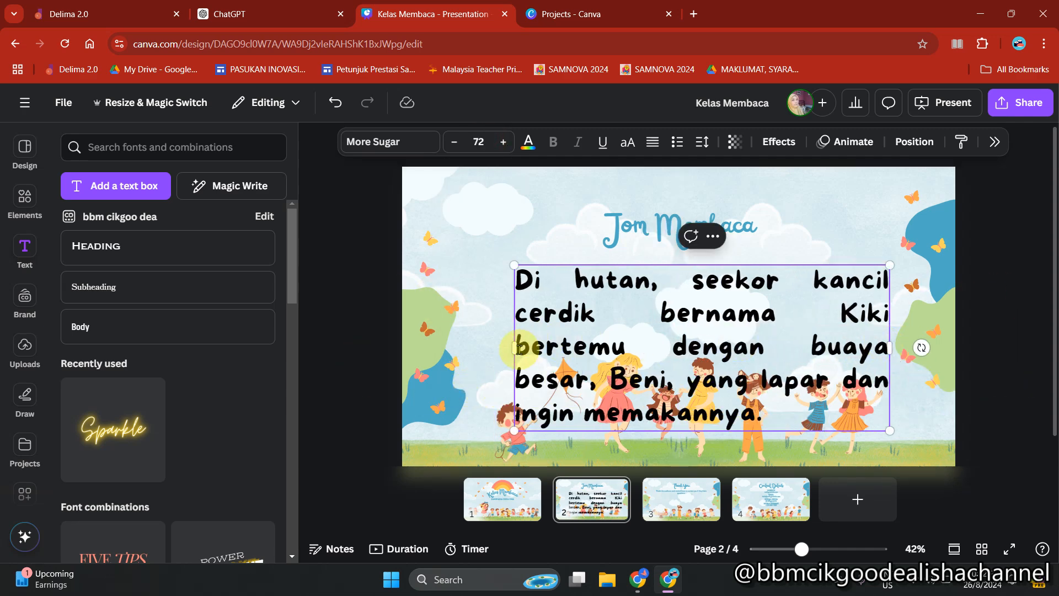
left_click_drag(513, 345, 479, 345)
left_click_drag(778, 234, 776, 196)
left_click(740, 323)
left_click_drag(739, 323, 738, 275)
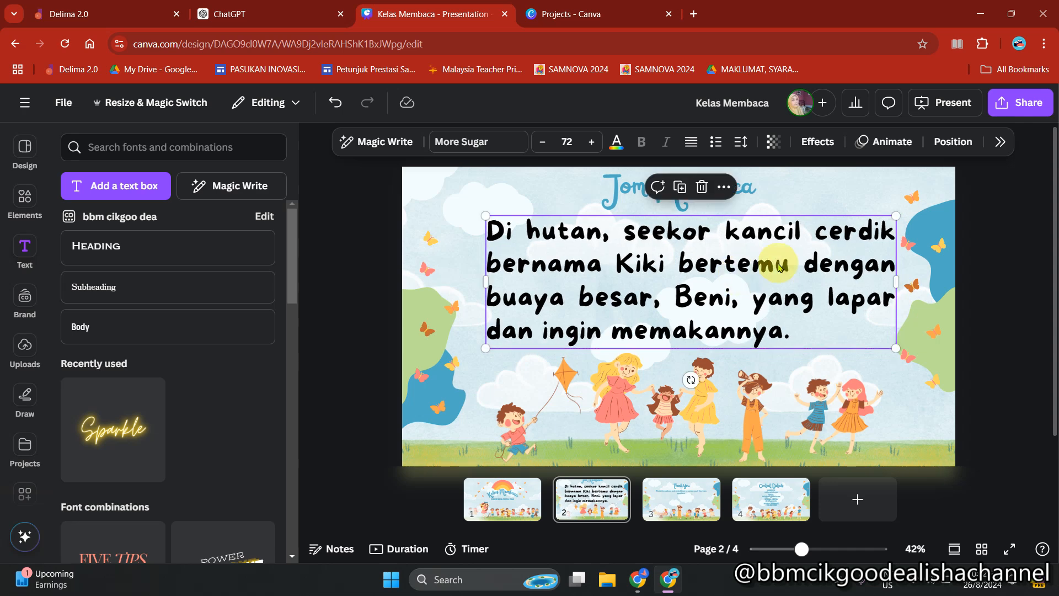
left_click(989, 277)
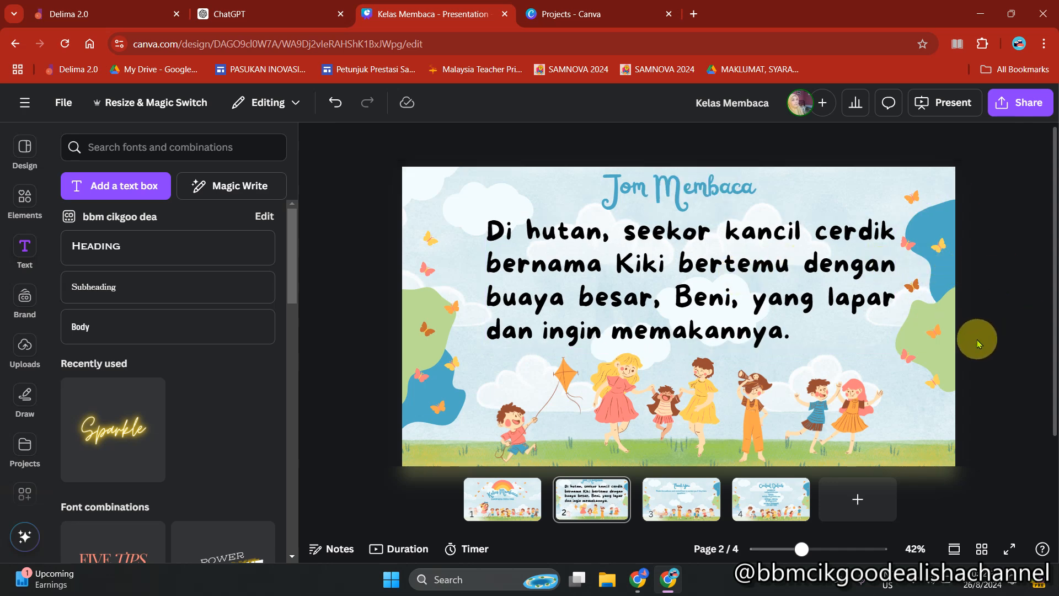
Delete the "Thank You" and "Contact Details" pages from the presentation
left_click(692, 507)
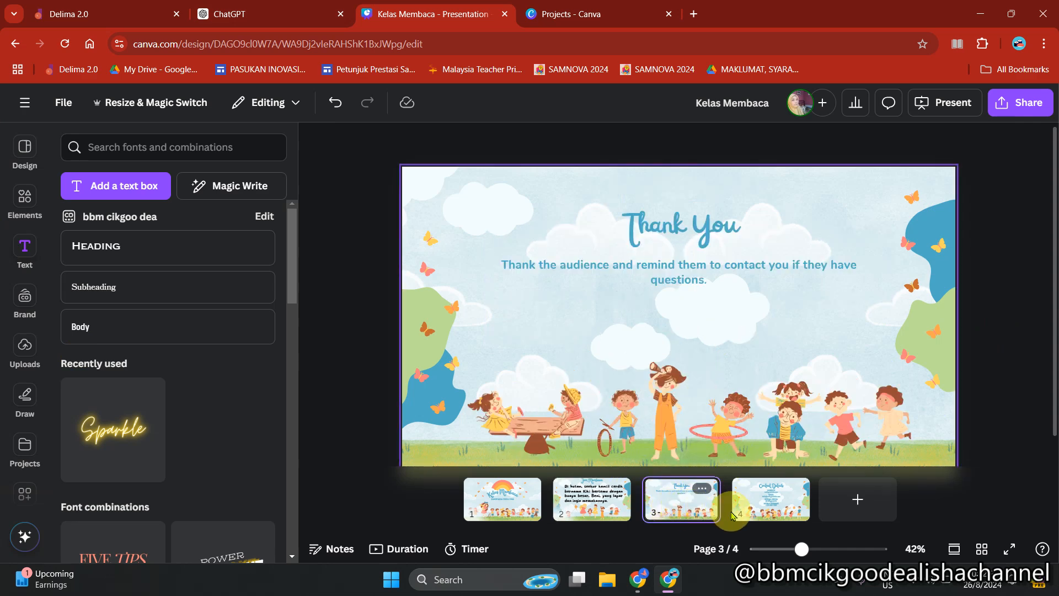
key("Delete")
key("Delete")
Recolor the page 2 story sentence with the dark magenta swatch from the Petal Party palette
left_click(602, 255)
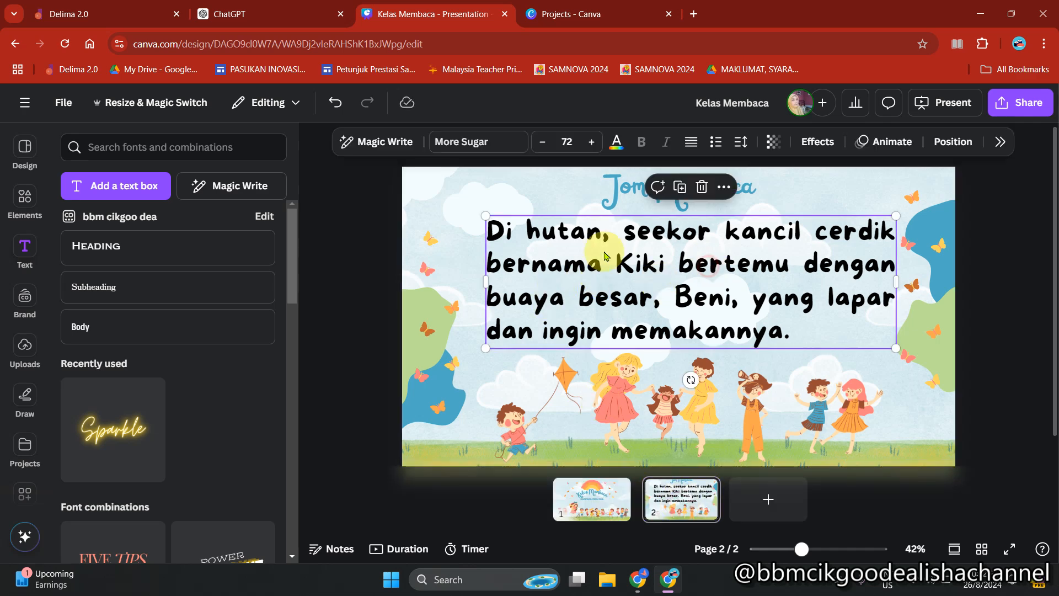
left_click(617, 142)
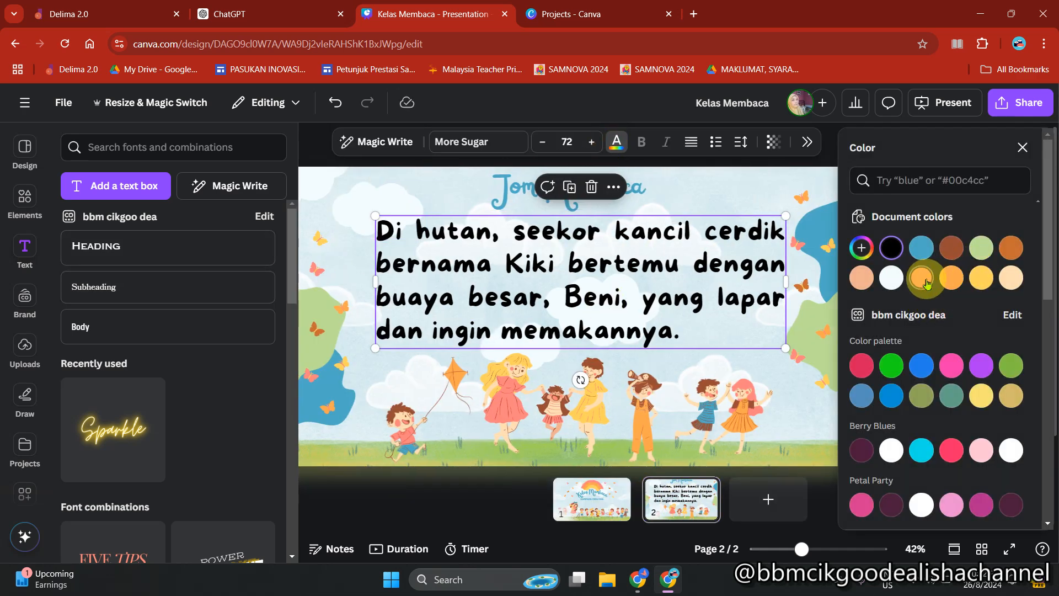
left_click(959, 280)
left_click(982, 279)
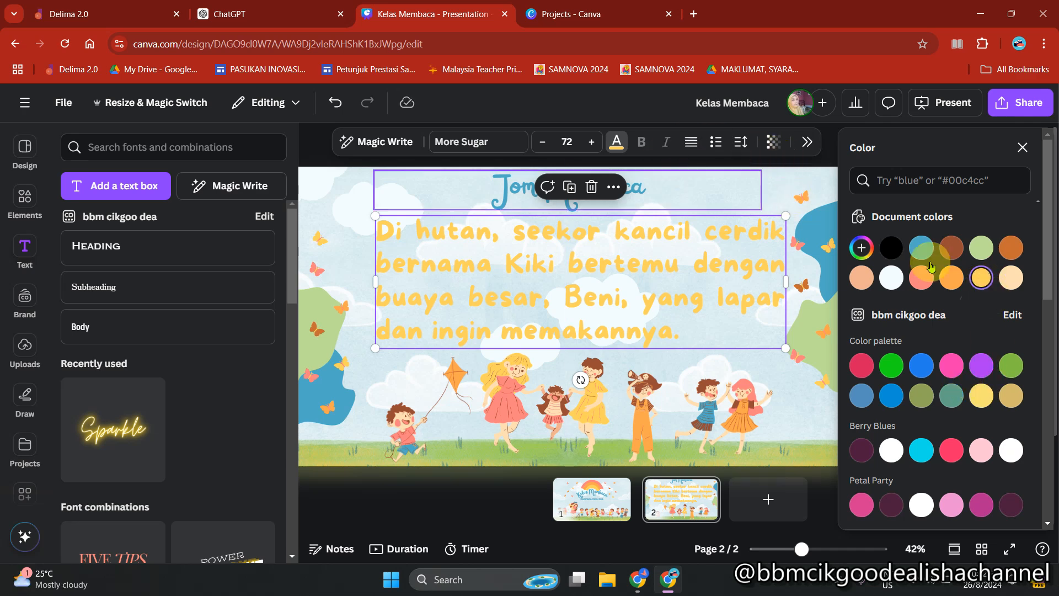
left_click(982, 505)
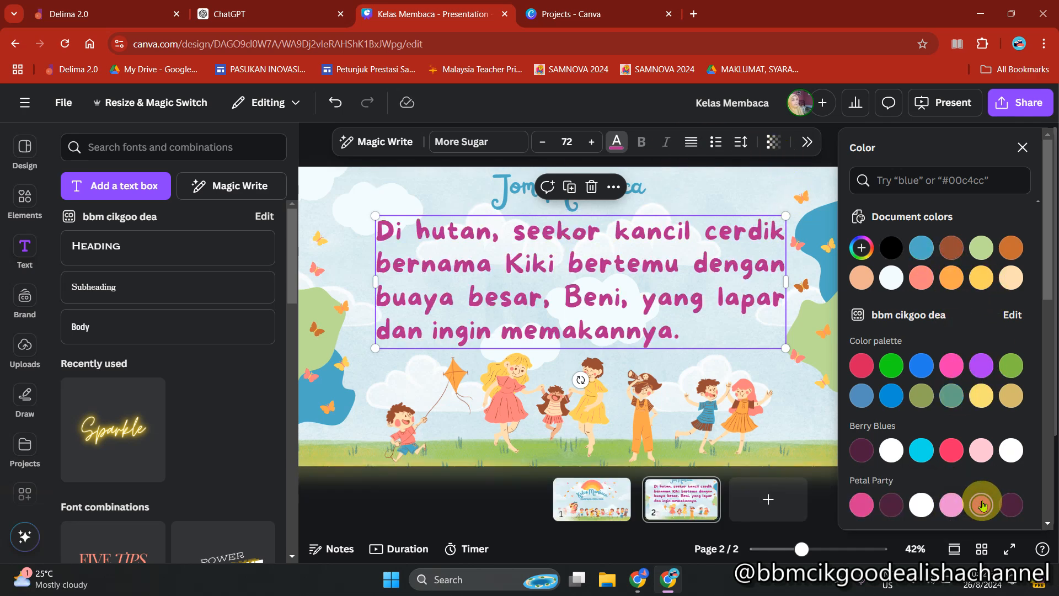
left_click(1024, 146)
left_click(1005, 285)
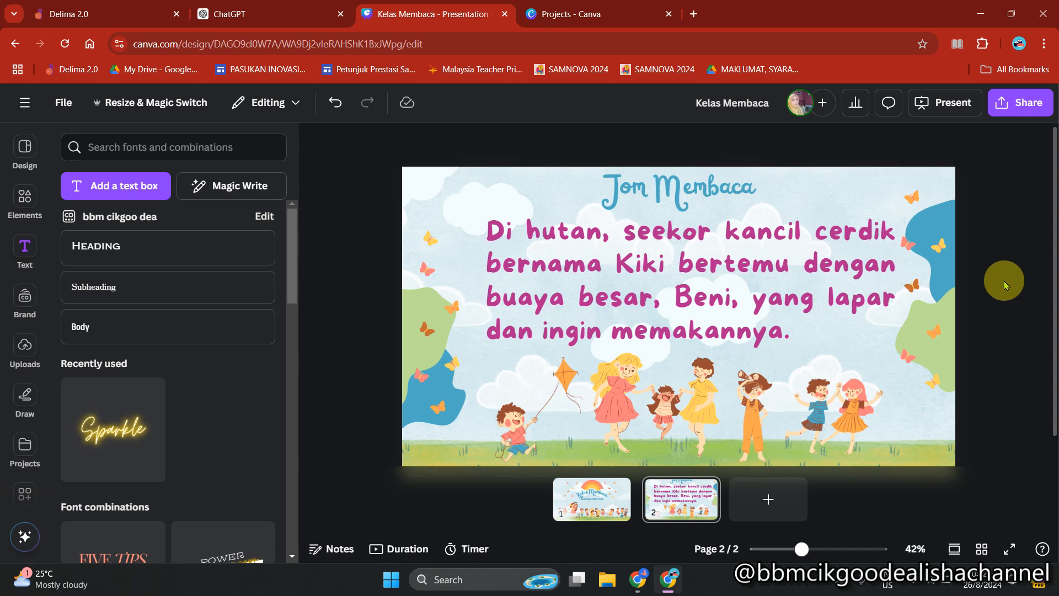
Duplicate page 2 and clear the story sentence from the text box on the new page 3
left_click(682, 505)
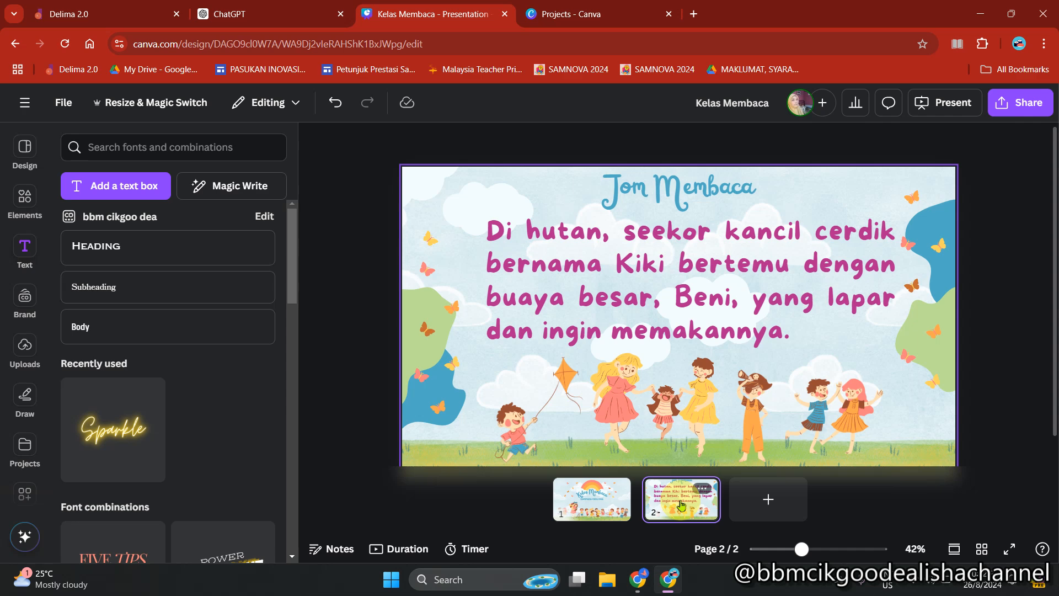
key("ctrl+d")
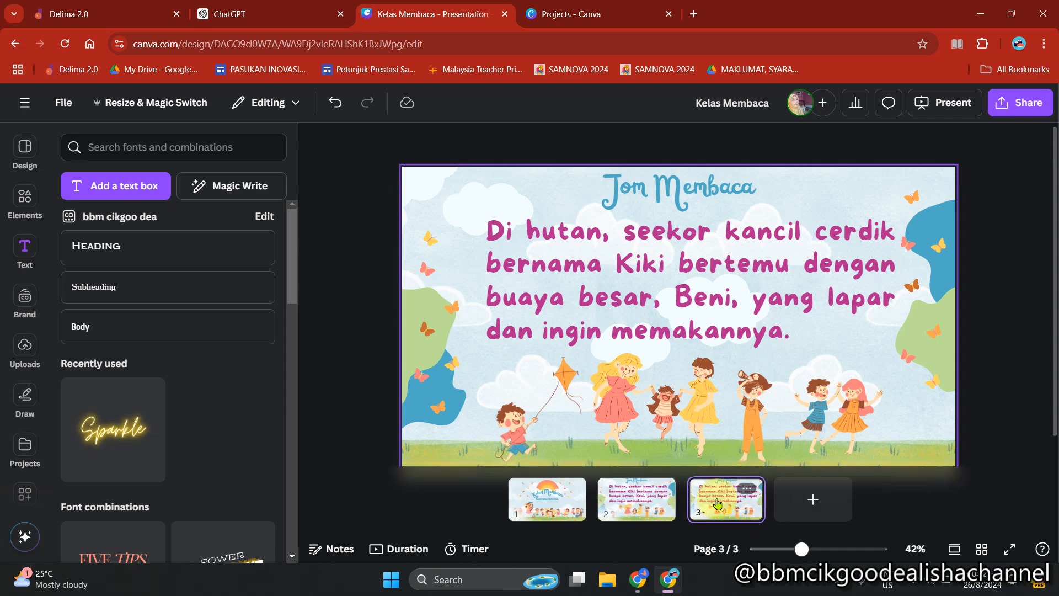
left_click(698, 292)
left_click(764, 261)
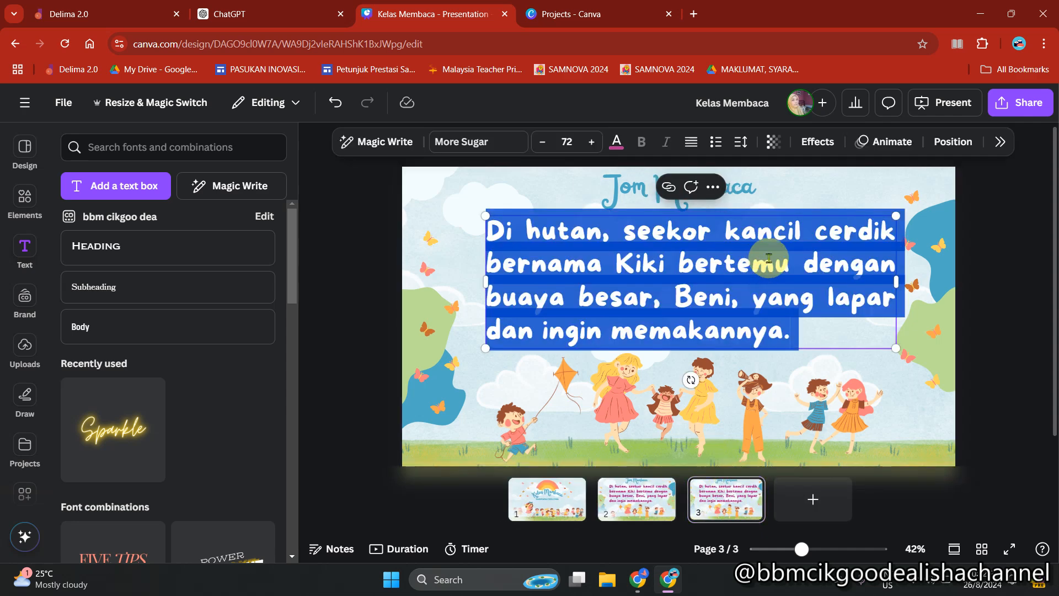
key("BackSpace")
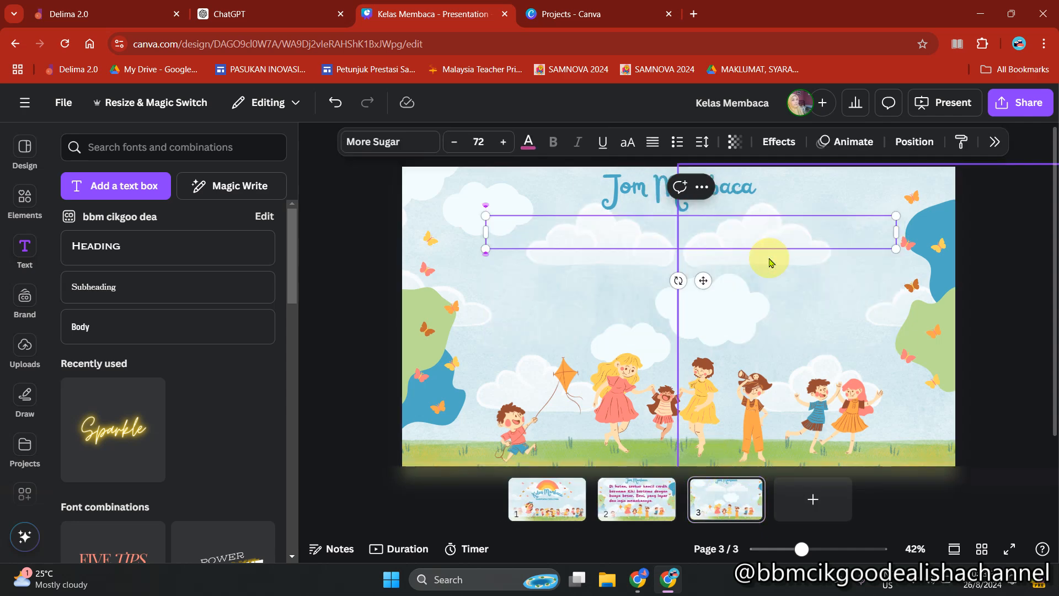
Paste the remaining story text into the empty text box on page 3 and set its font size to 36
key("ctrl+v")
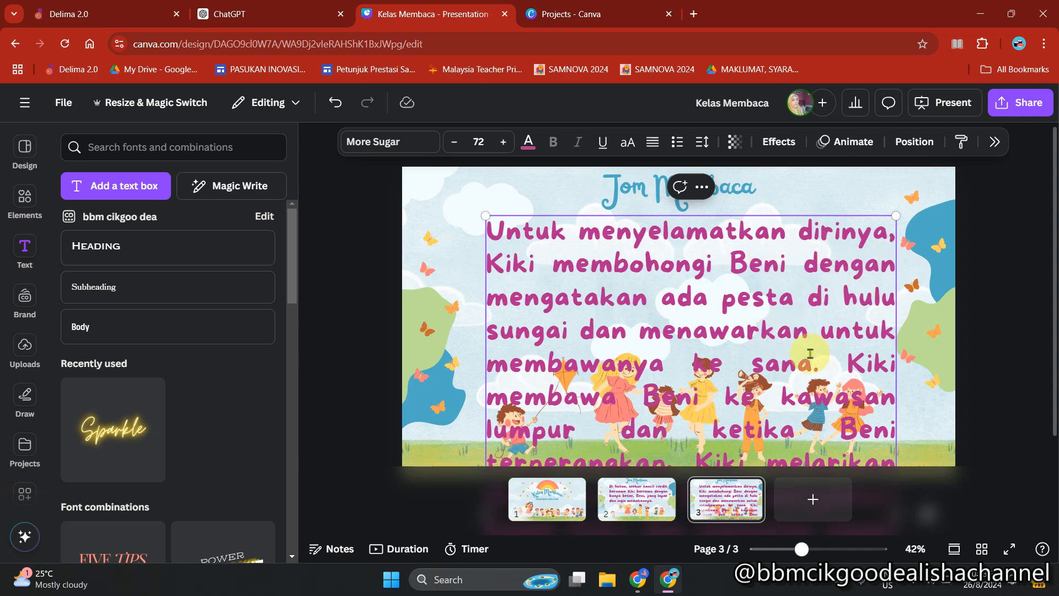
left_click_drag(849, 363, 892, 466)
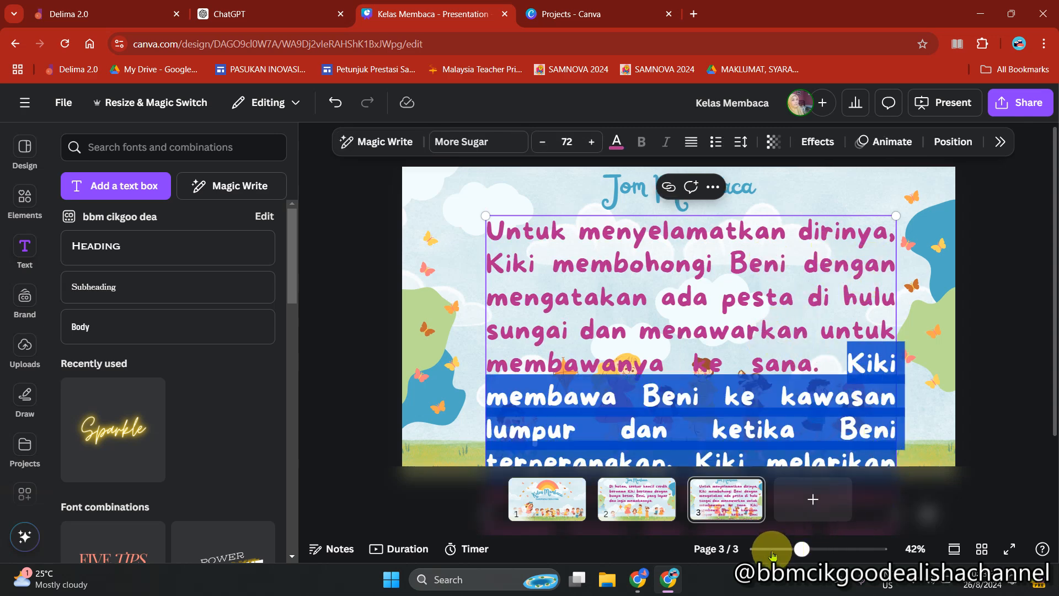
left_click_drag(802, 549, 773, 549)
left_click(877, 396)
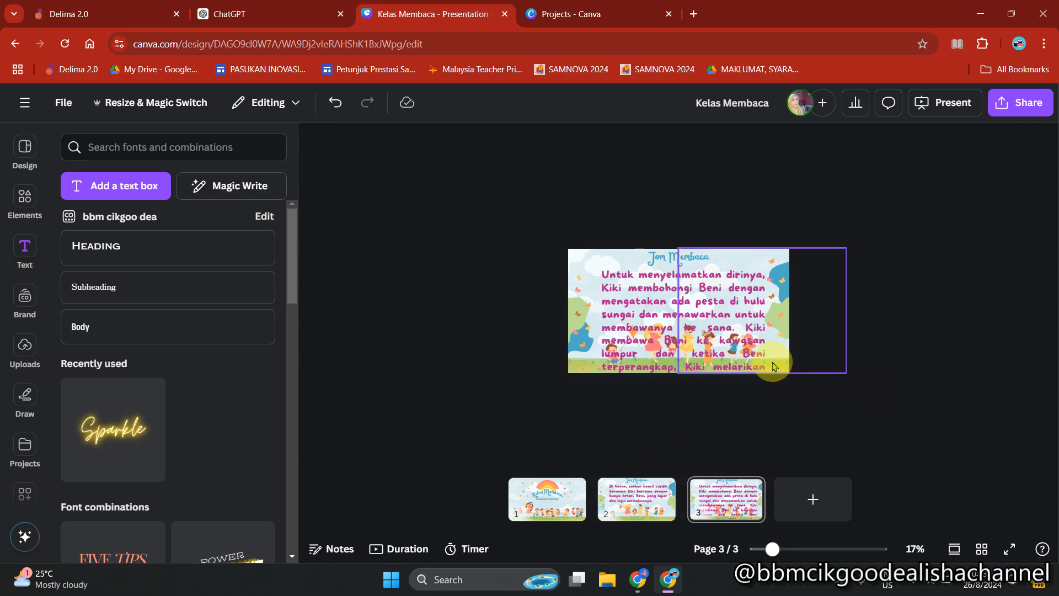
left_click(749, 330)
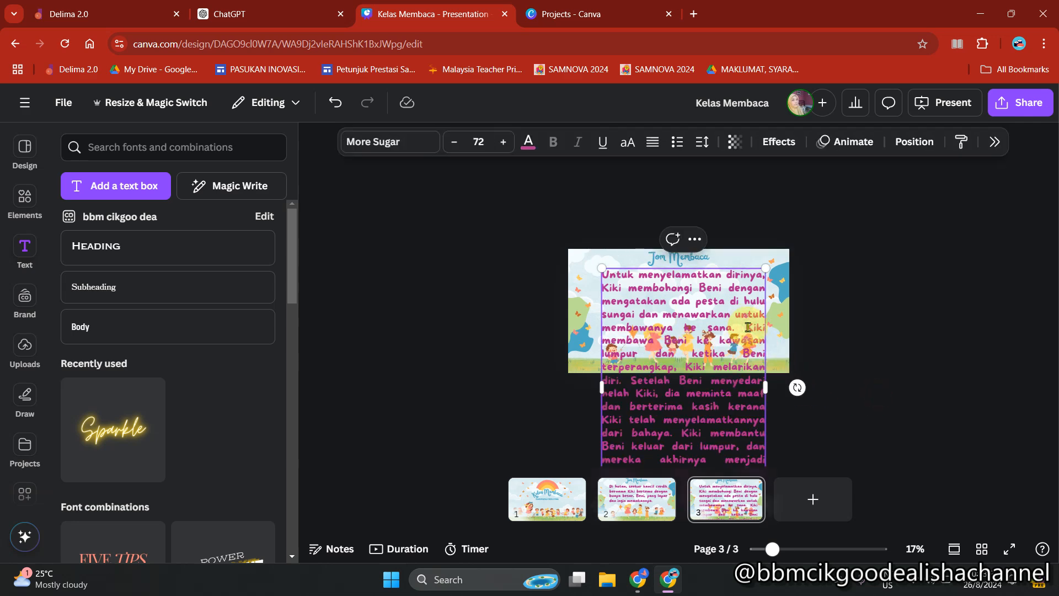
left_click_drag(748, 328, 757, 456)
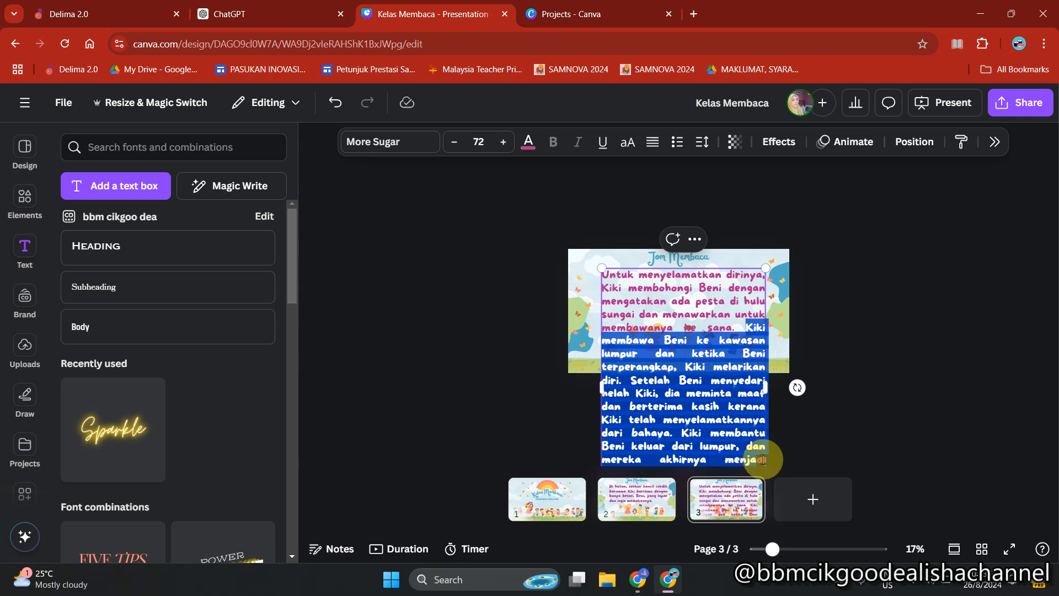
key("Escape")
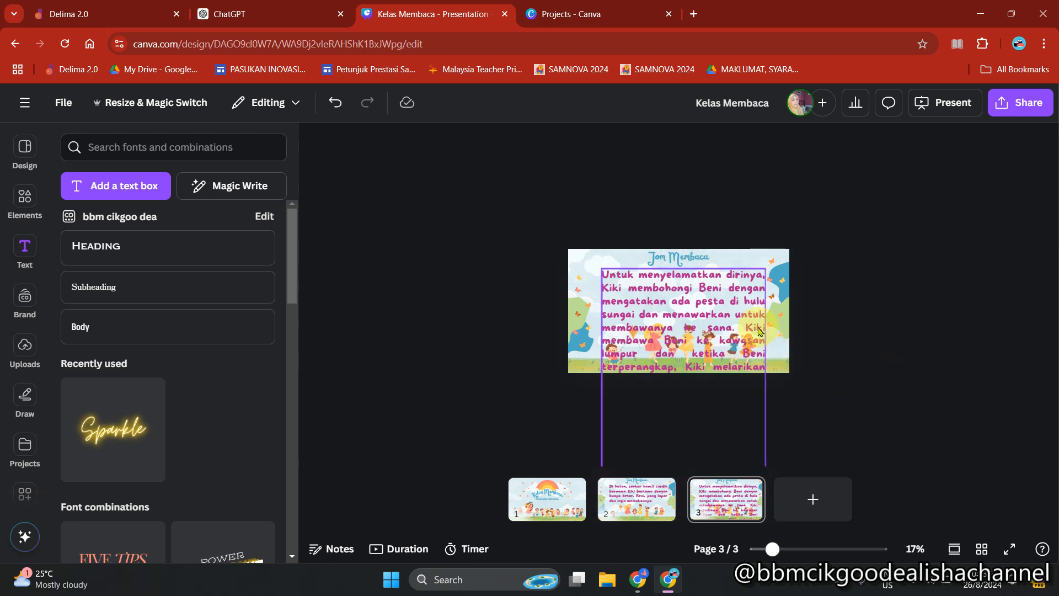
left_click(567, 142)
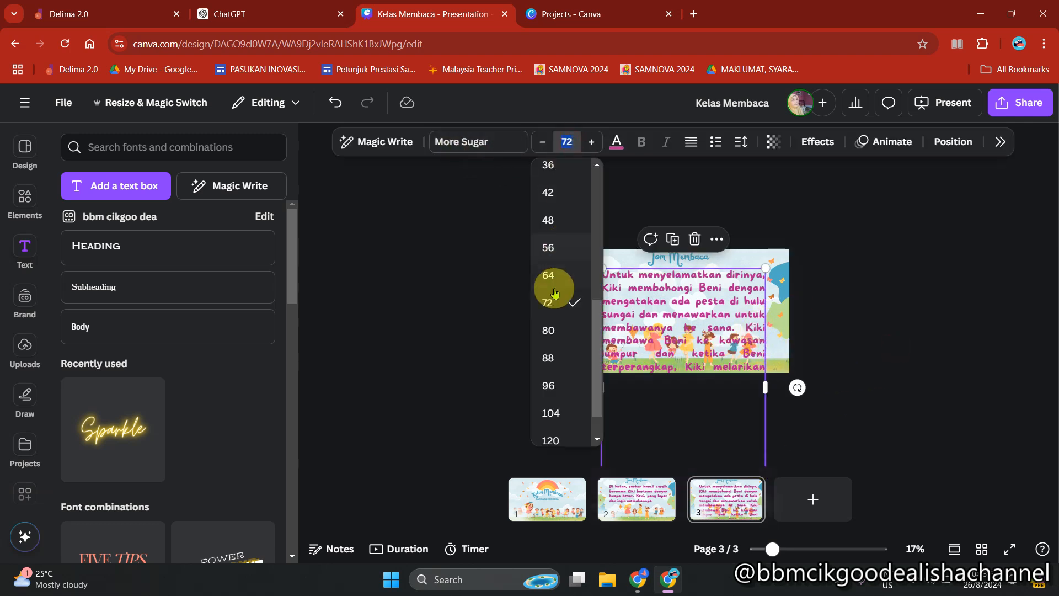
left_click(547, 166)
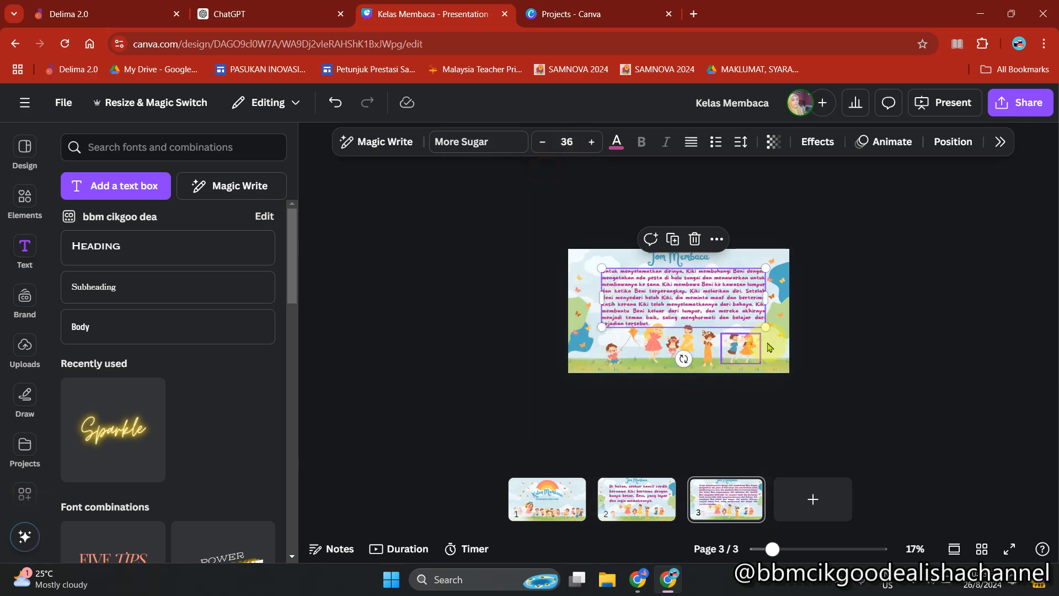
Cut all text after "membawanya ke sana." from the page 3 story, keeping only its first sentence
left_click(823, 549)
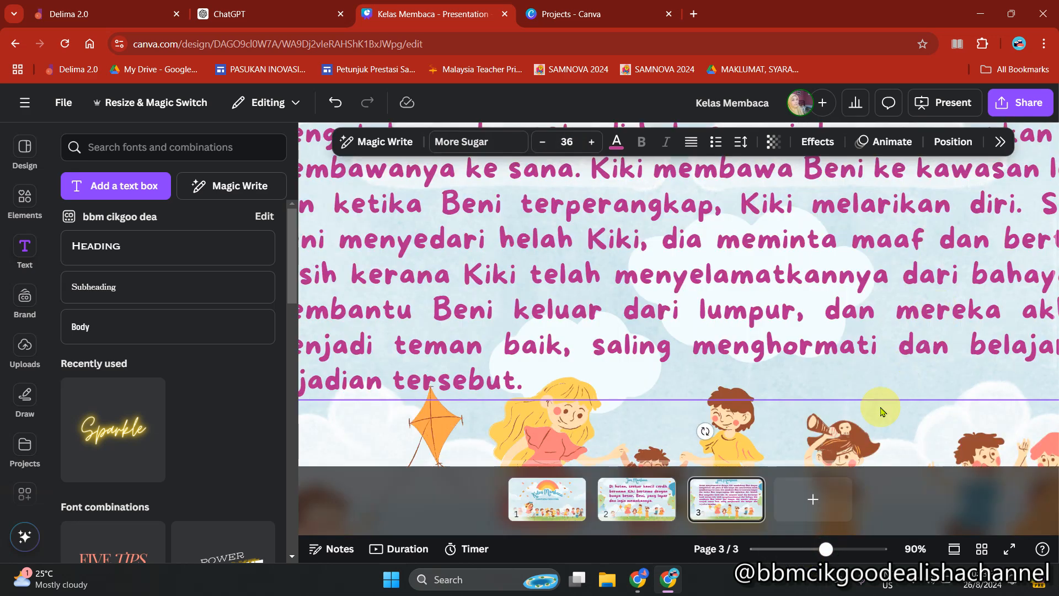
left_click(804, 549)
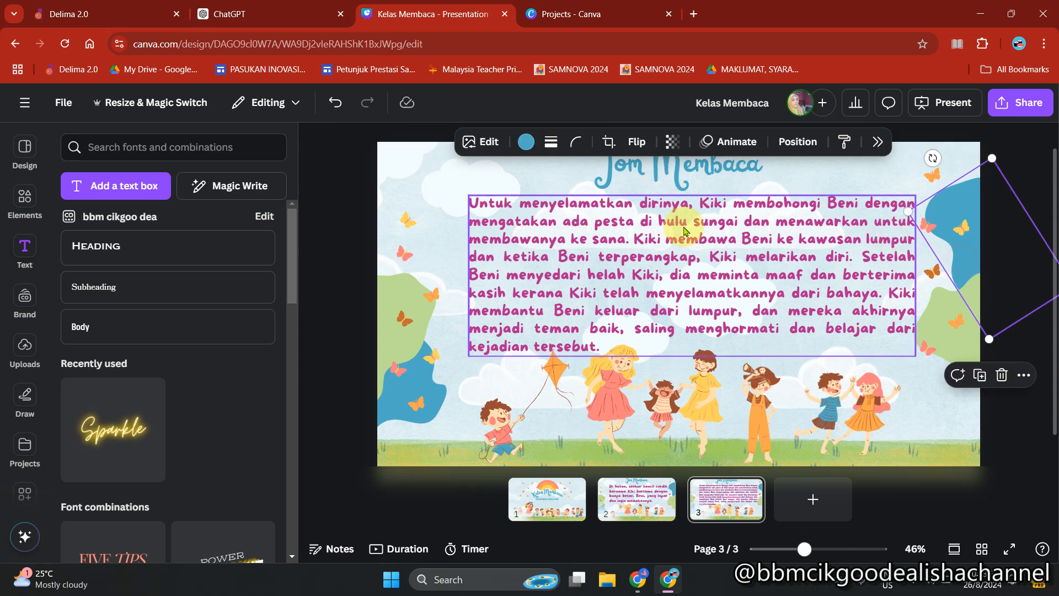
left_click(640, 238)
left_click_drag(636, 238, 766, 350)
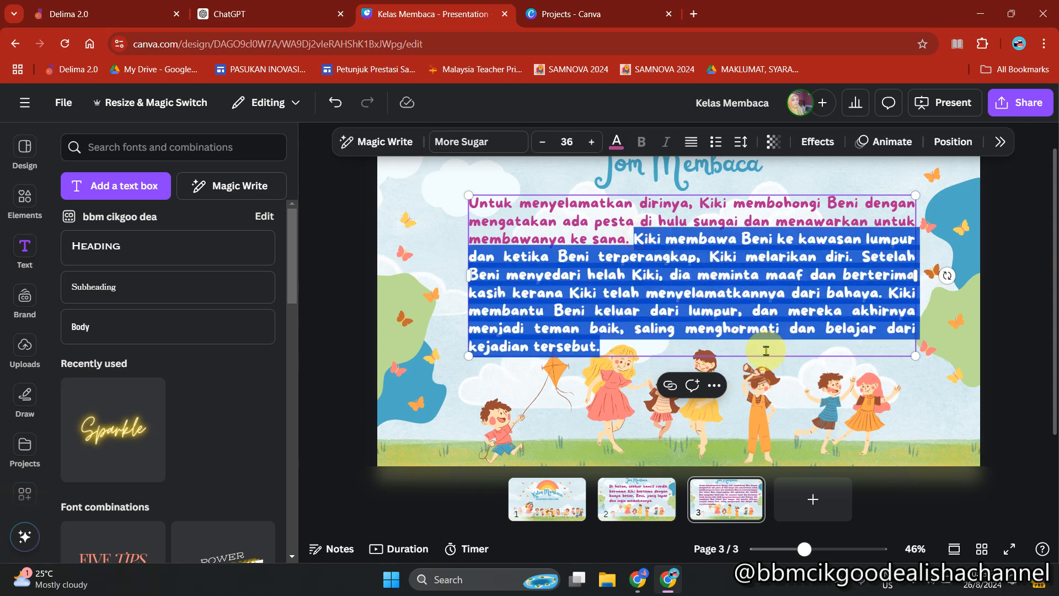
key("ctrl+x")
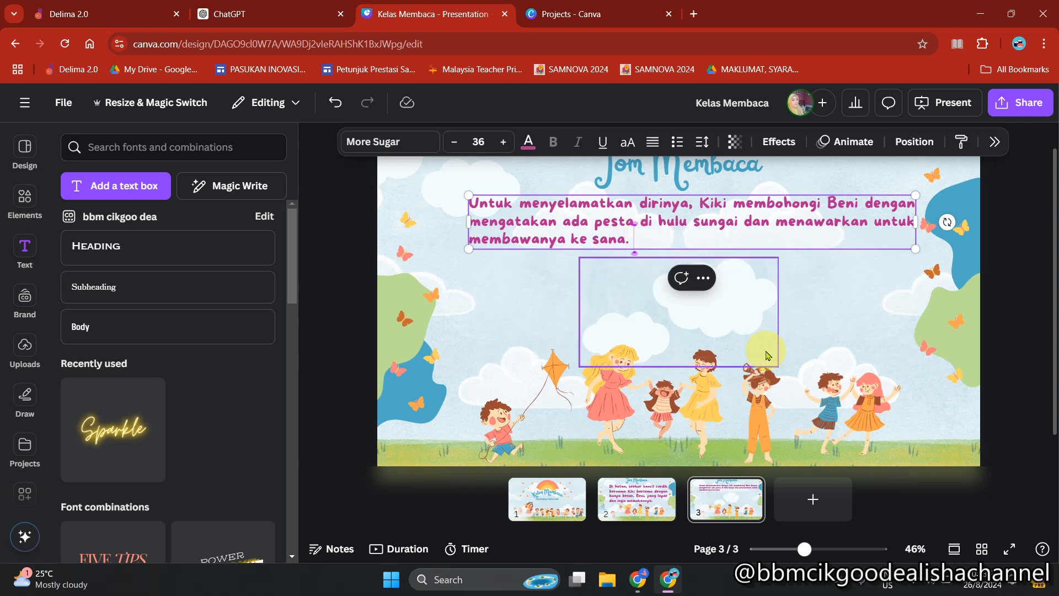
left_click(816, 292)
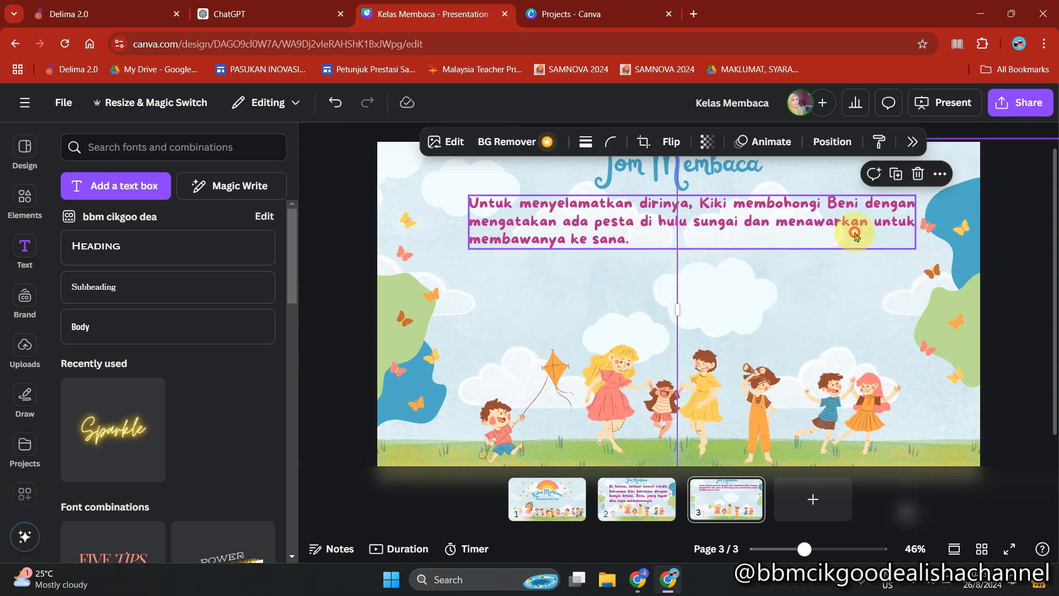
Narrow the page 3 sentence's text box from both sides and set its font size to 72
left_click(883, 223)
left_click_drag(922, 218, 884, 221)
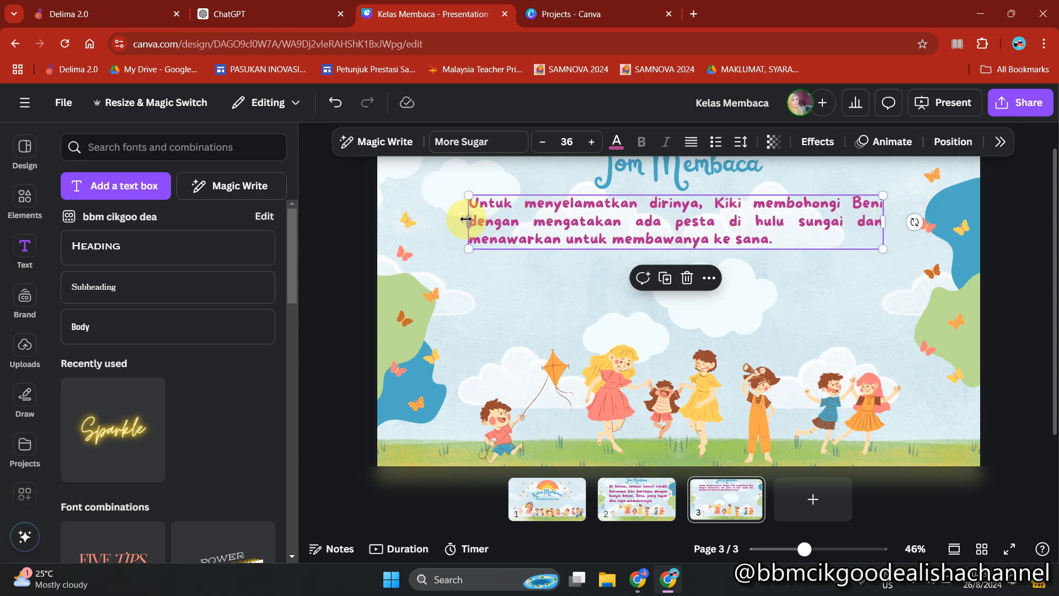
left_click_drag(466, 219, 481, 219)
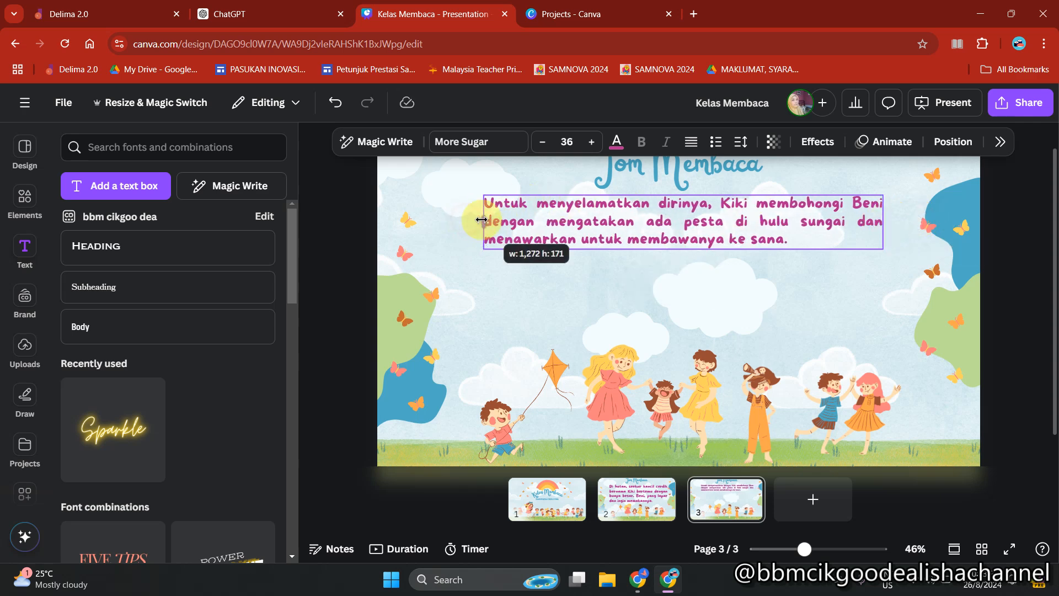
left_click(579, 142)
type("72")
key("Return")
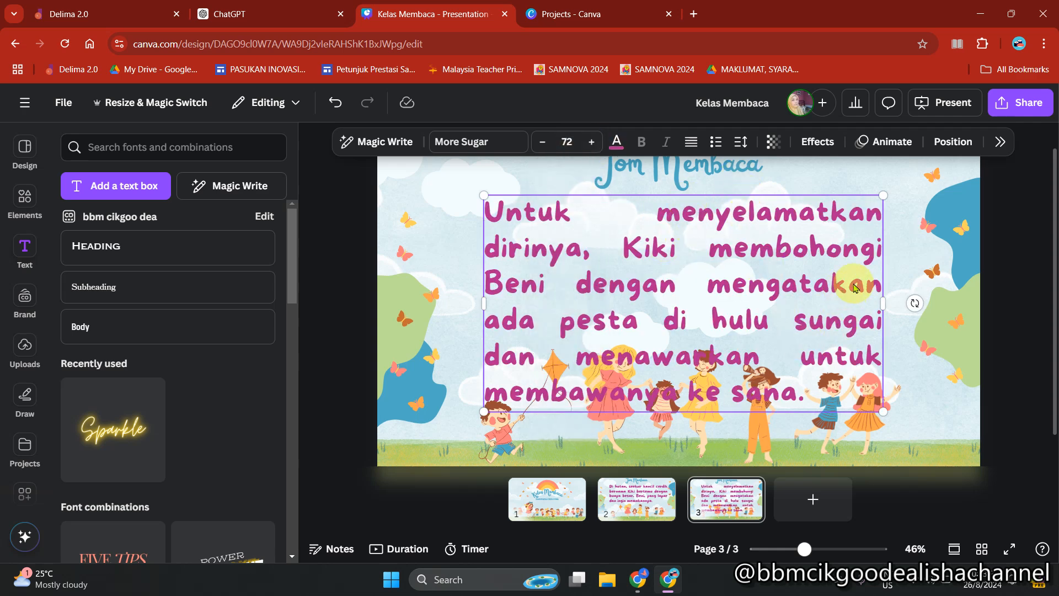
Widen the page 3 text box on both sides and shift it slightly to the right
left_click_drag(890, 302, 919, 311)
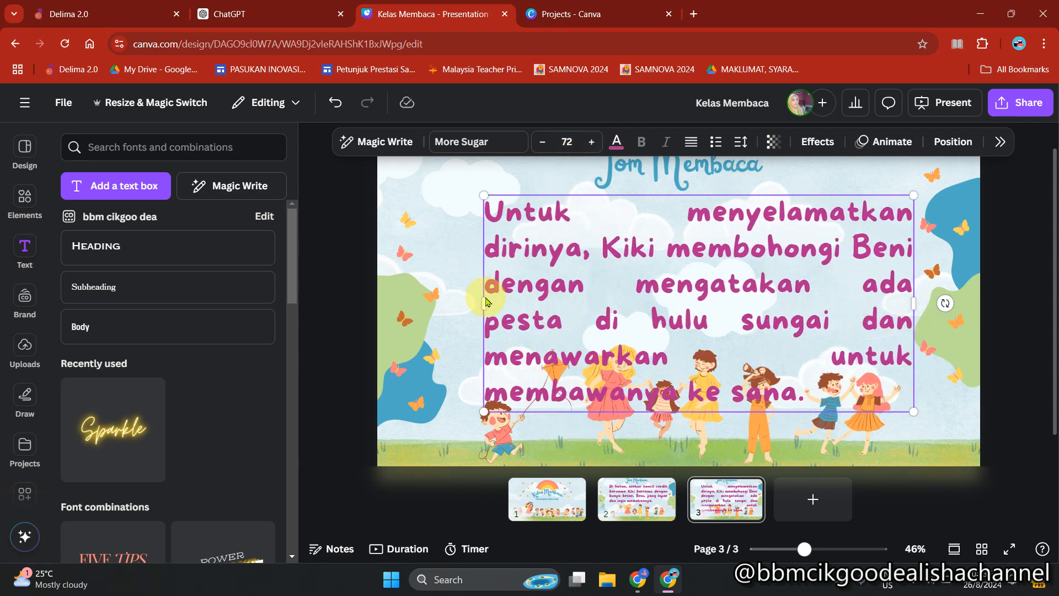
left_click_drag(480, 301, 453, 298)
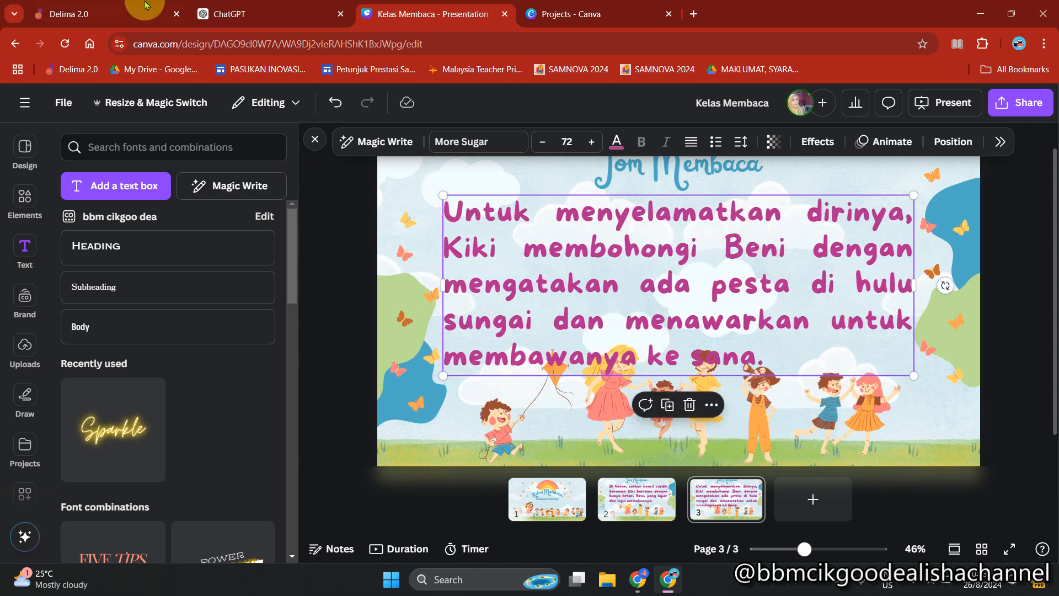
left_click_drag(700, 291, 706, 291)
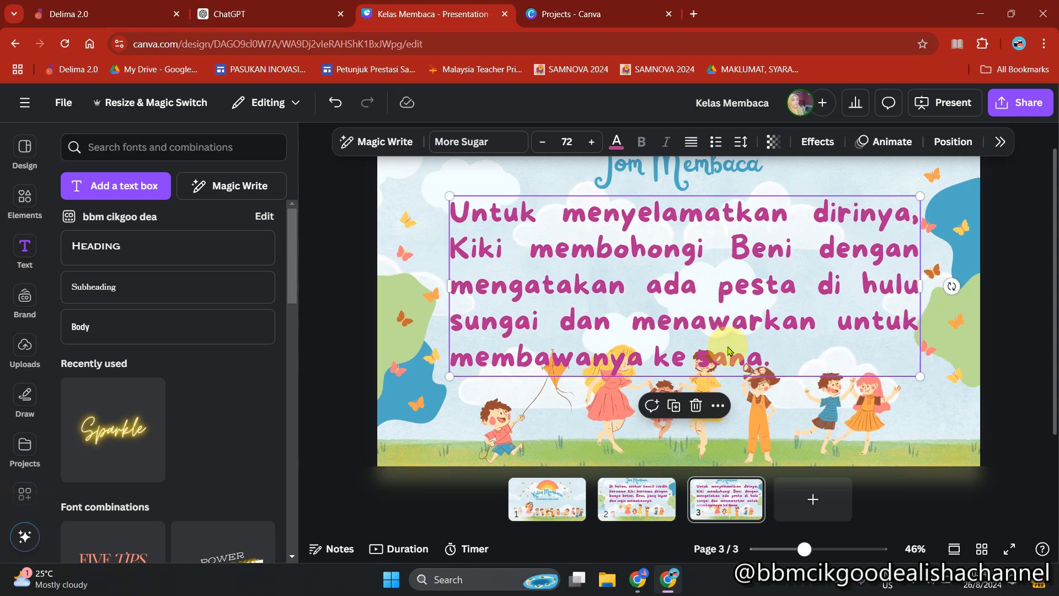
left_click(814, 500)
mouse_move(773, 498)
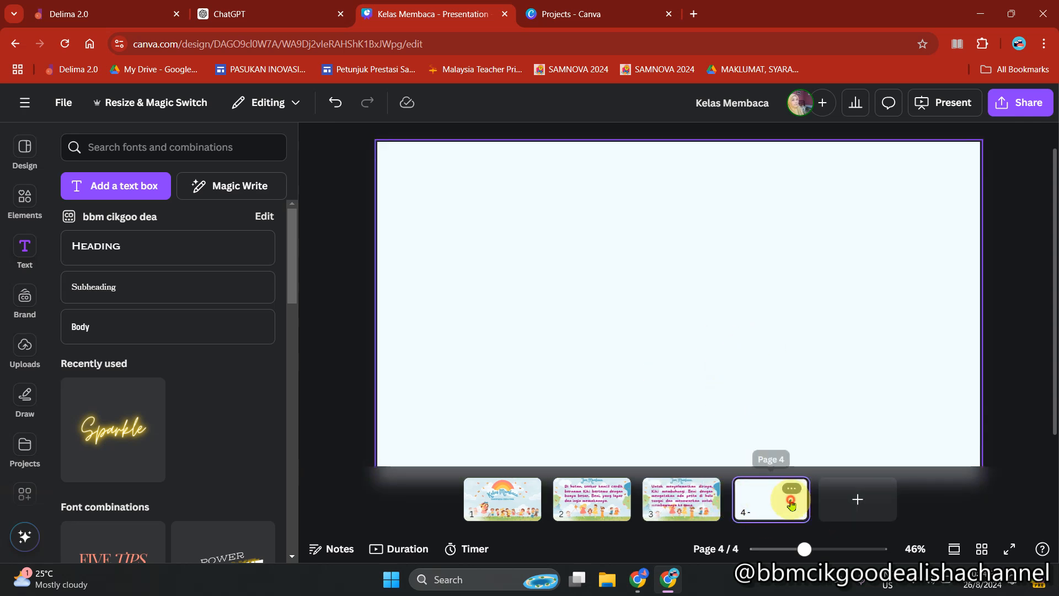
key("Delete")
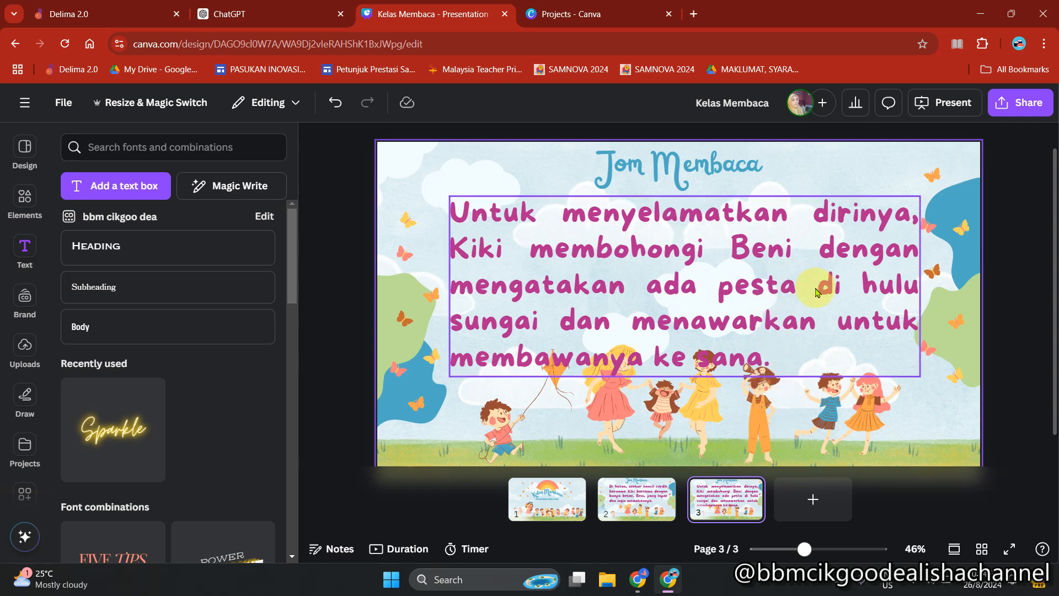
Scale the page 3 sentence down to font size 61.1 and extend its text box's right edge toward the butterflies
left_click(880, 355)
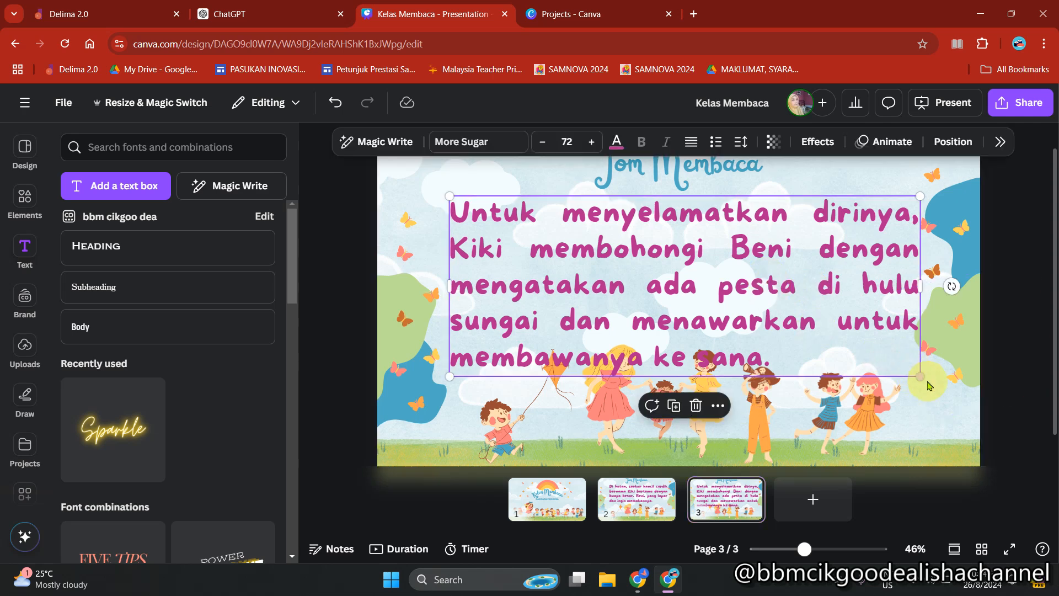
left_click_drag(926, 378, 842, 309)
left_click_drag(858, 268, 918, 255)
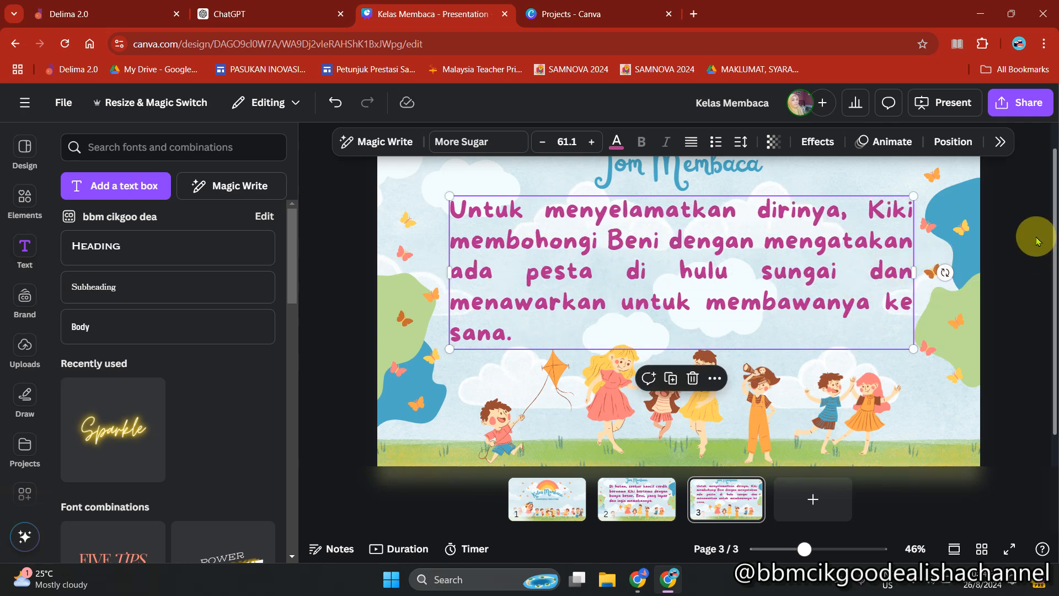
left_click(1019, 238)
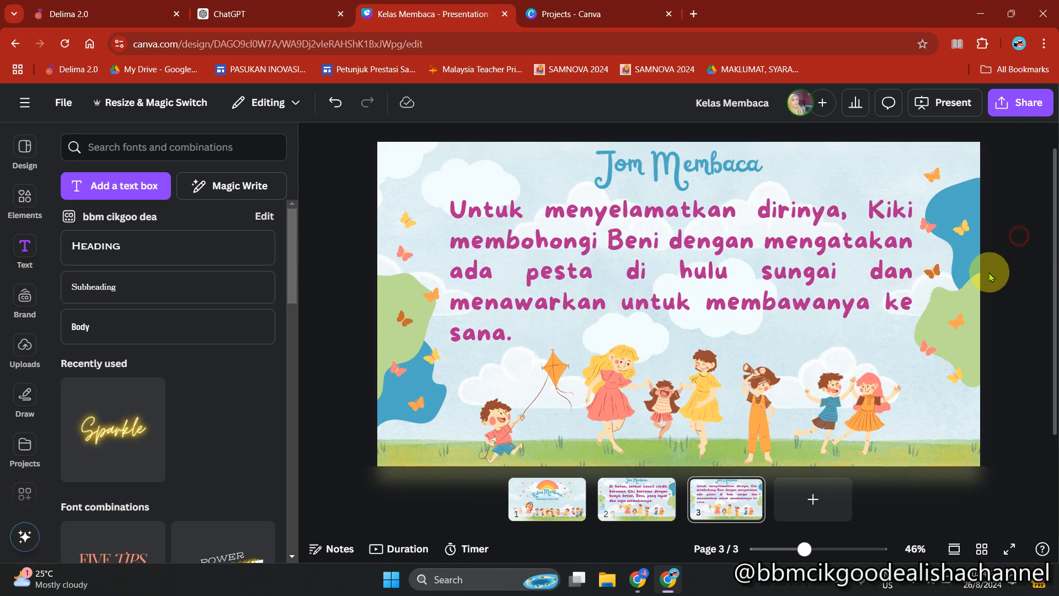
Present the design full screen from page 2, advance to page 3 to check both sentences, and return to the editor
left_click(952, 113)
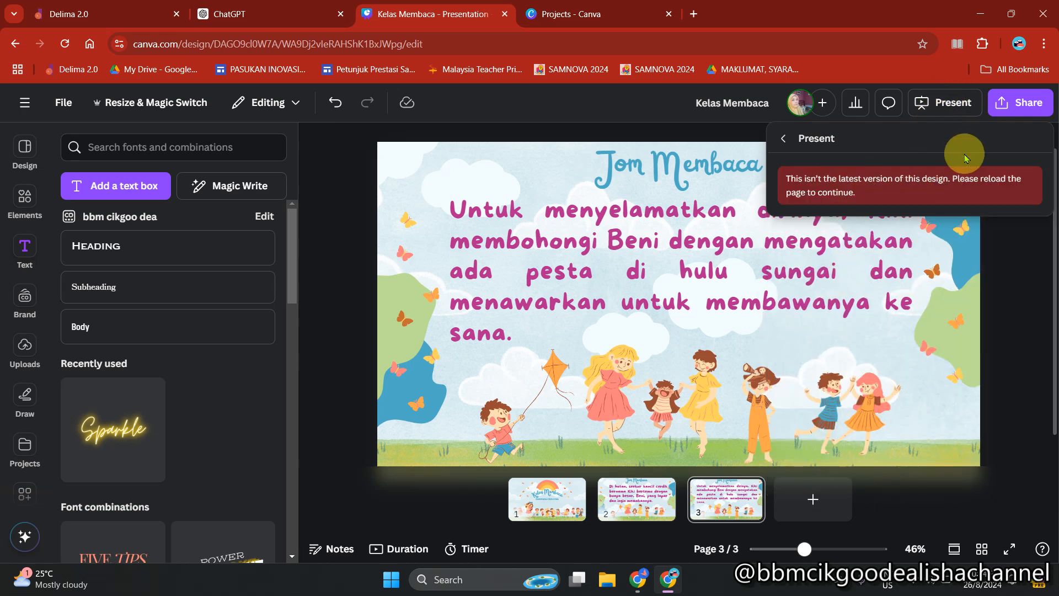
left_click(740, 126)
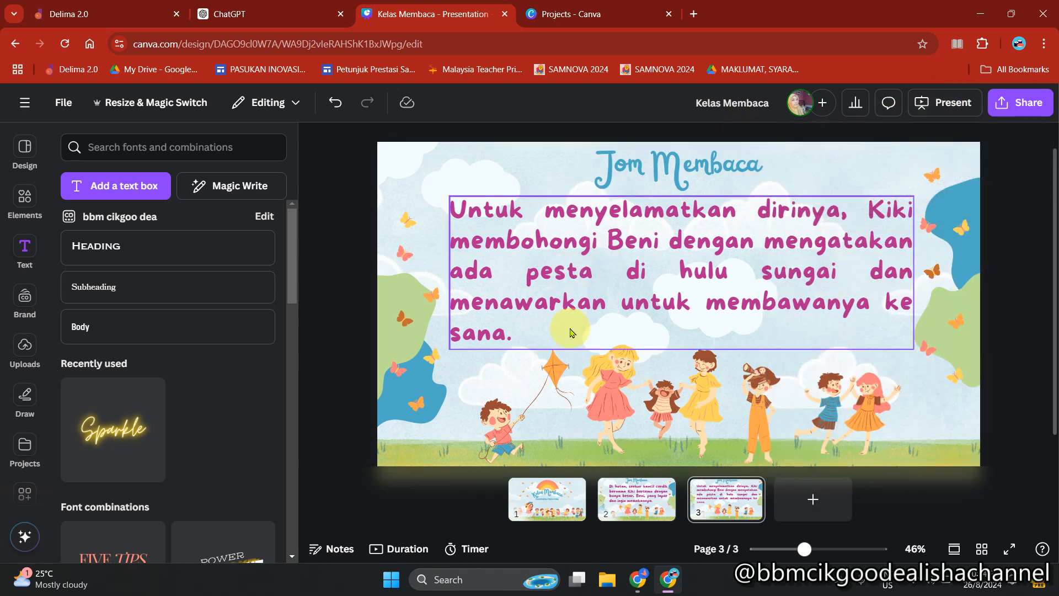
left_click(635, 499)
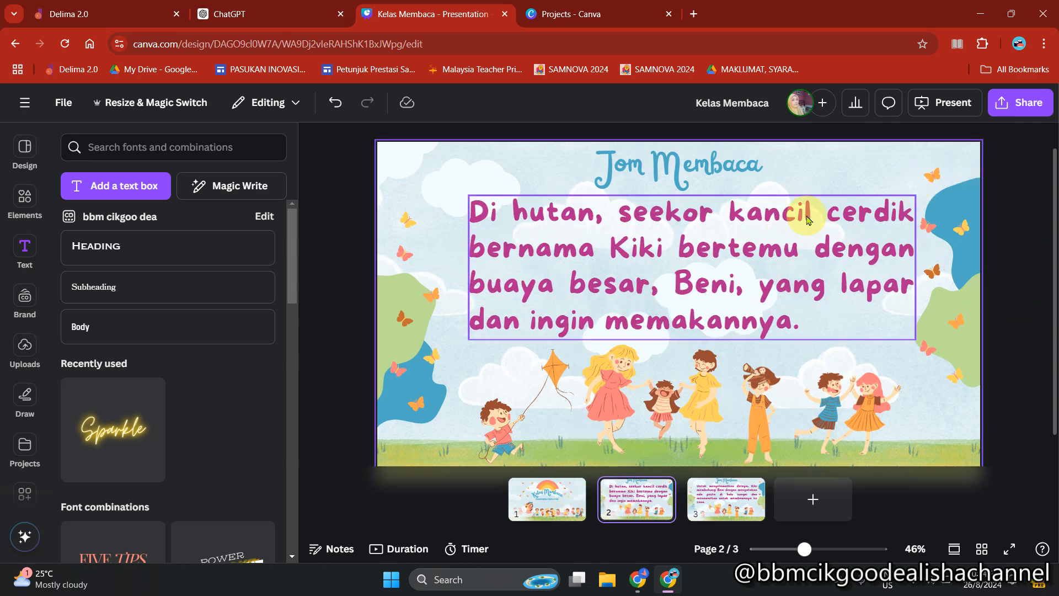
left_click(953, 103)
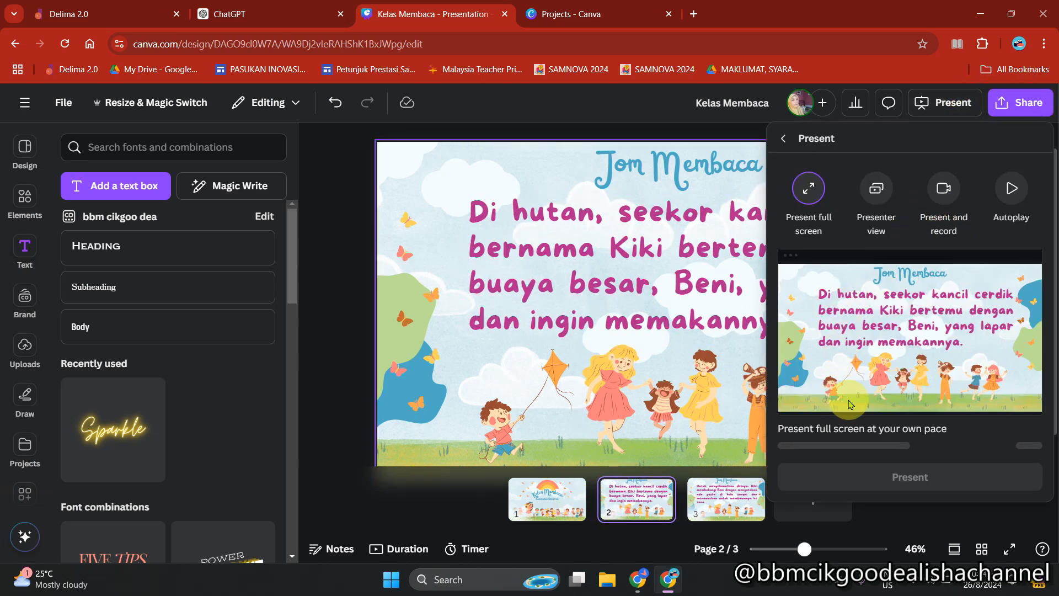
left_click(919, 469)
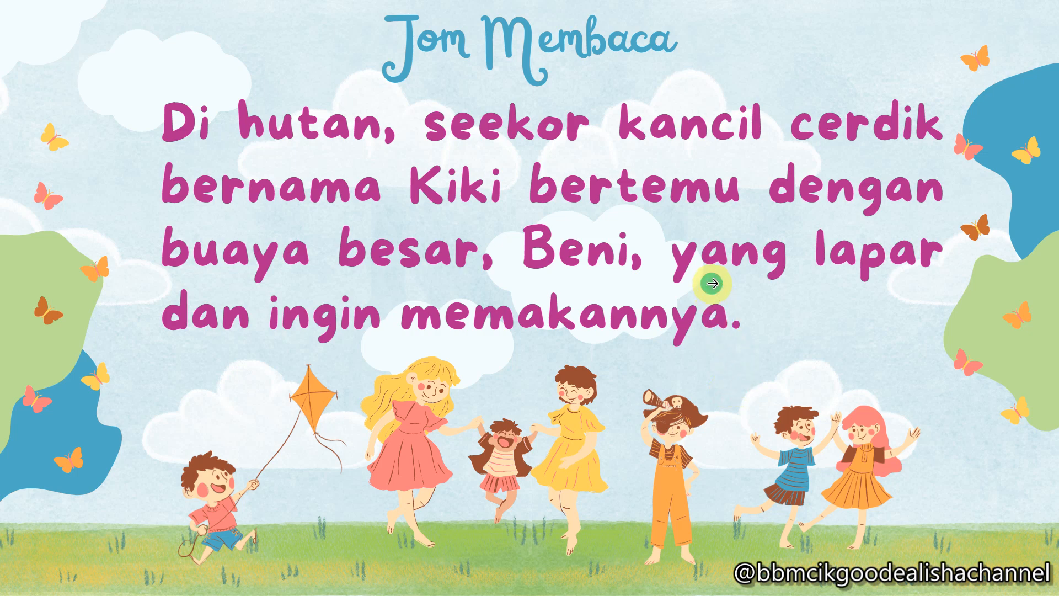
left_click(713, 284)
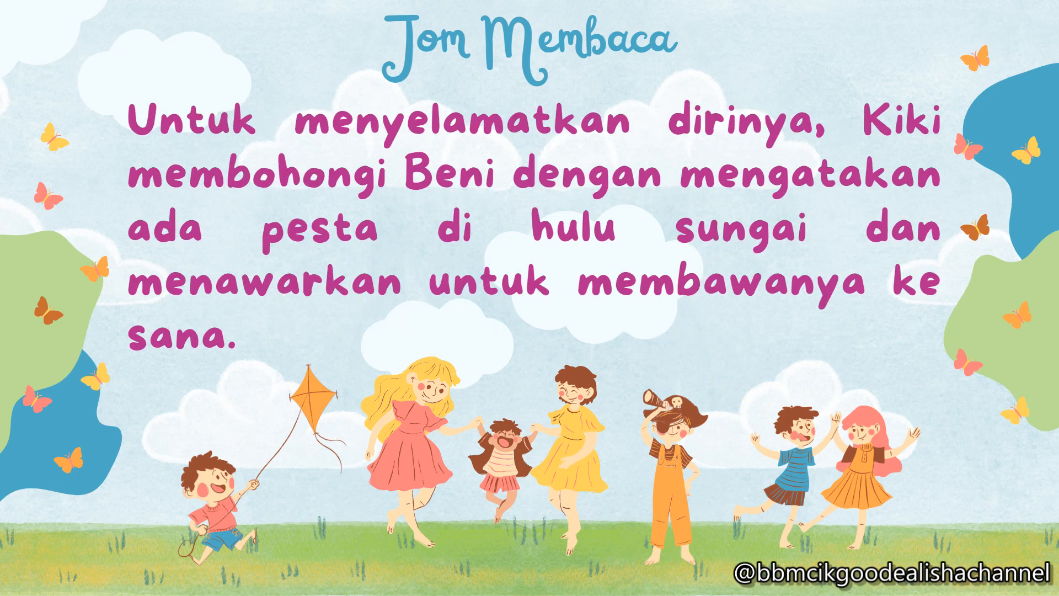
key("Escape")
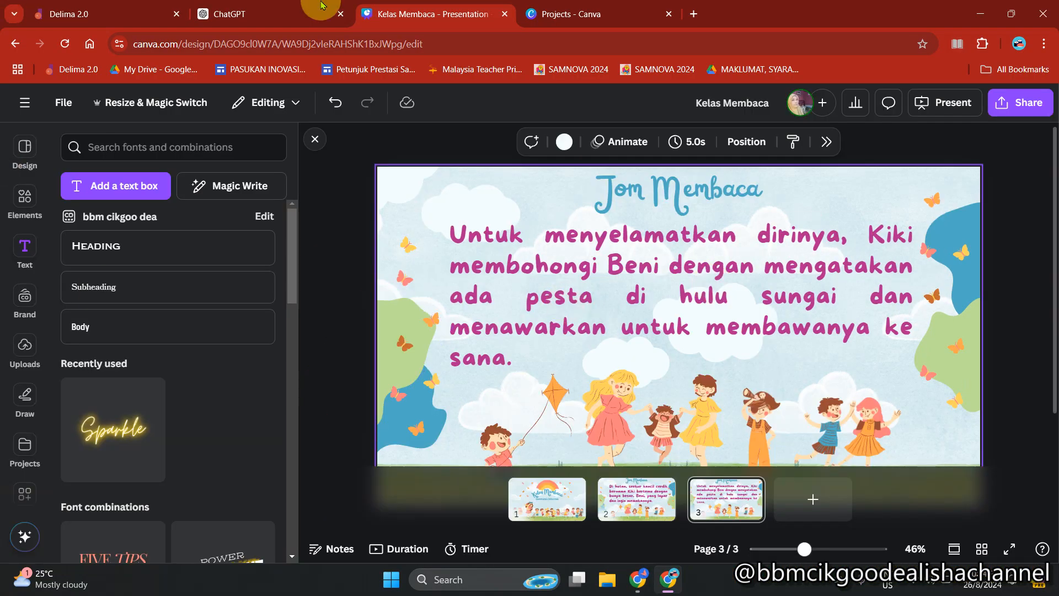
left_click(1012, 247)
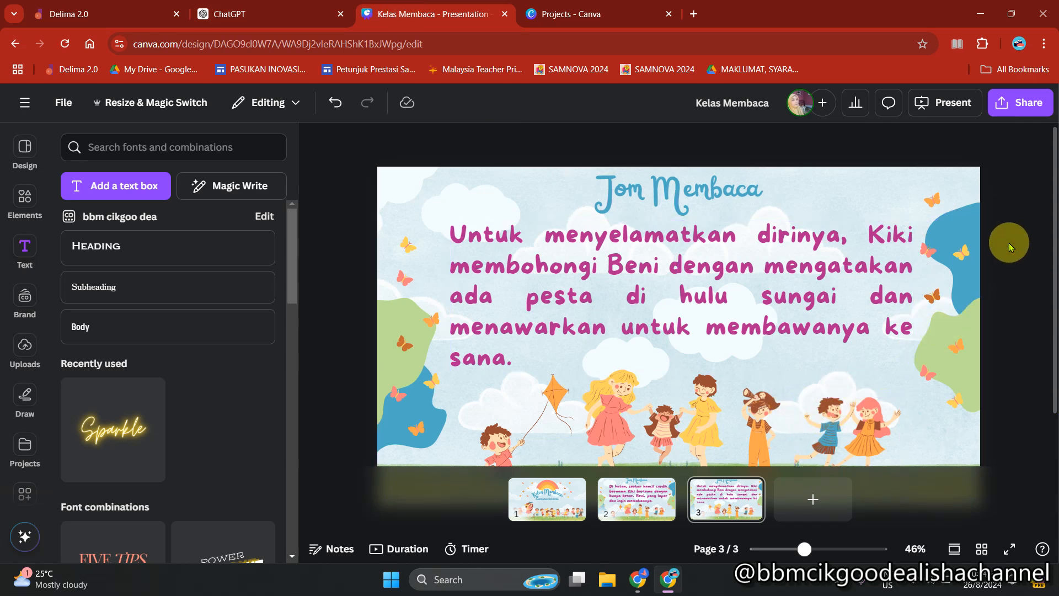